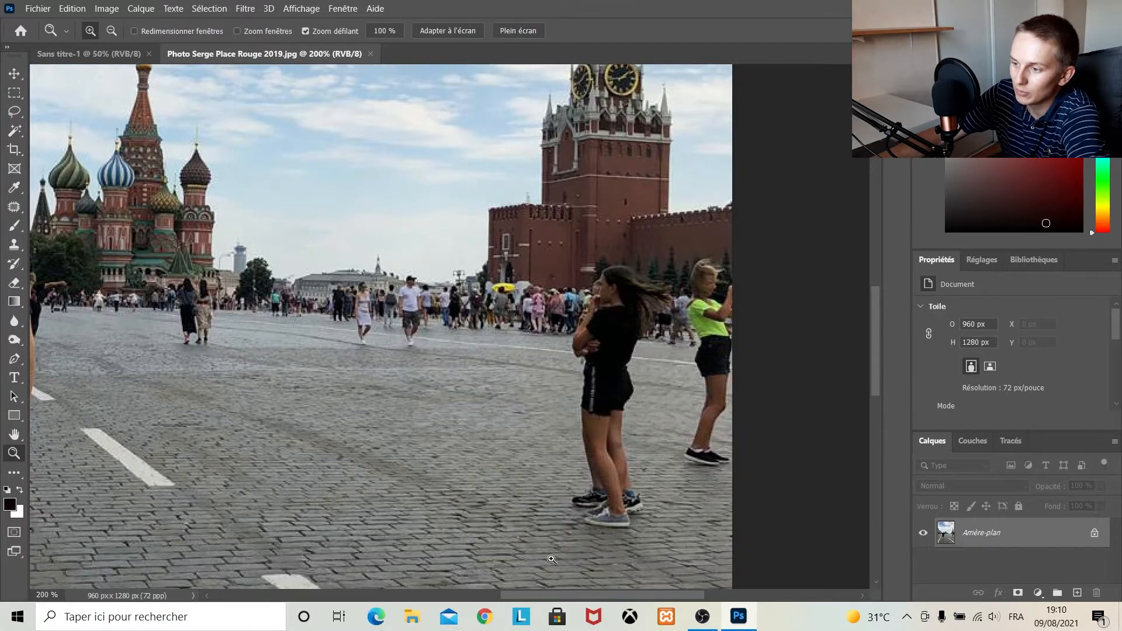
Outline the woman in black with the Lasso tool and fill the selection with Contenu pris en compte in Normal mode
drag(599, 590, 487, 587)
alt+click(487, 583)
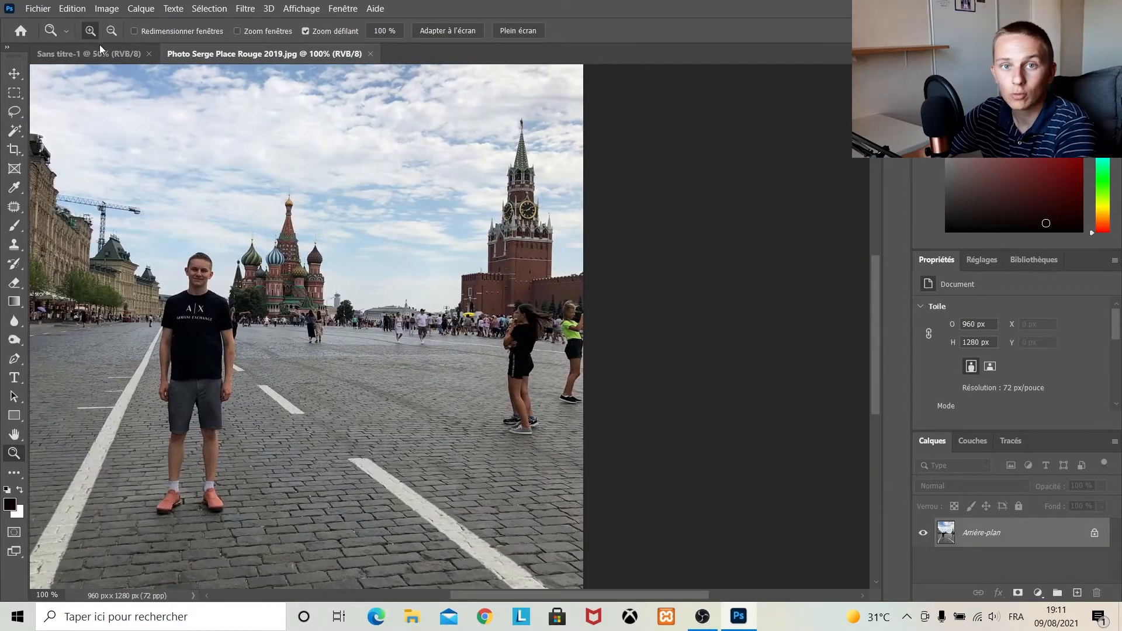
click(506, 474)
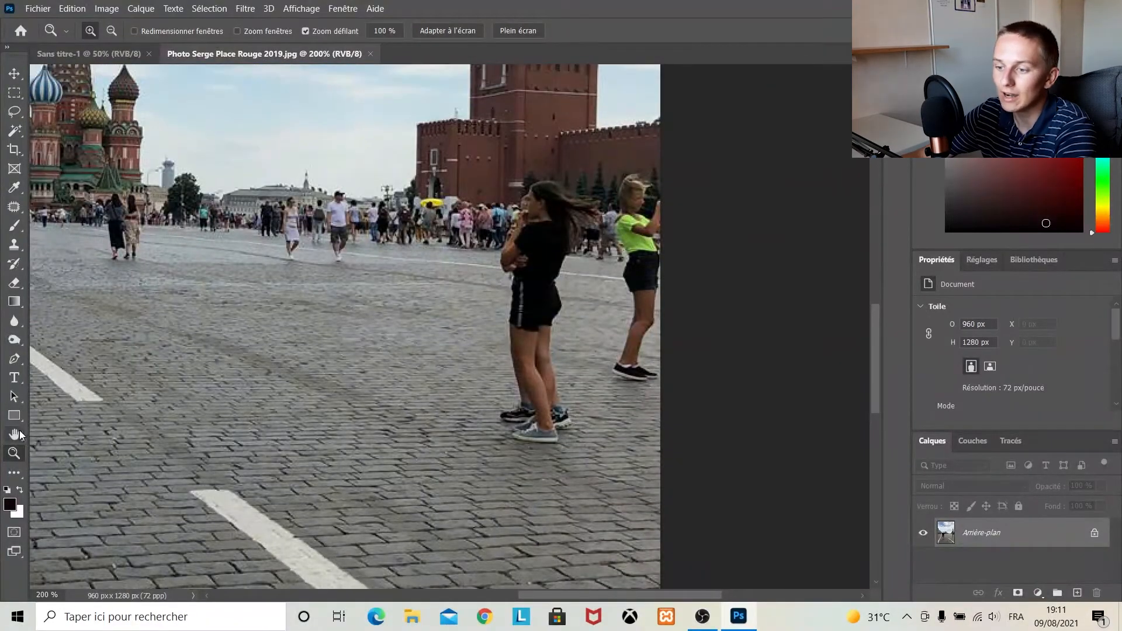
click(14, 112)
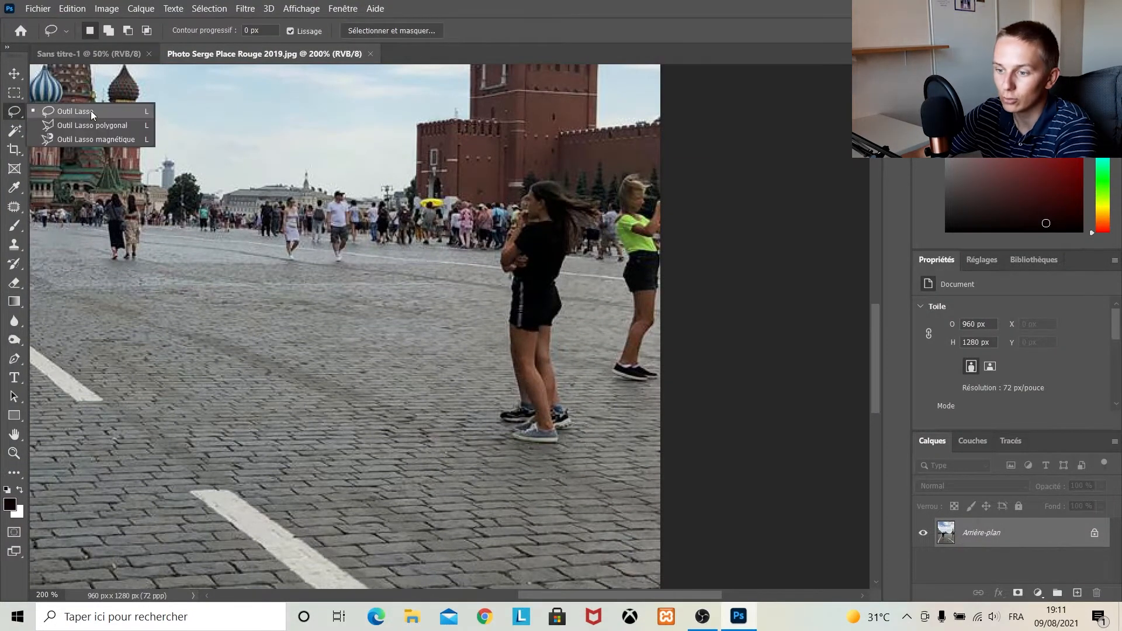
click(92, 112)
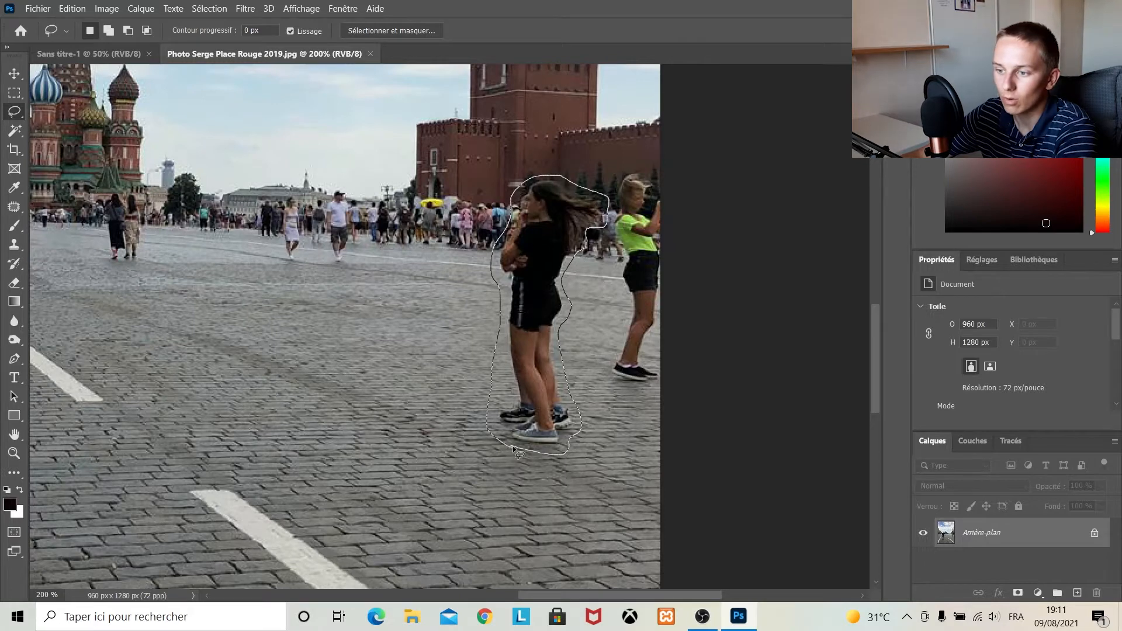
drag(514, 448, 515, 451)
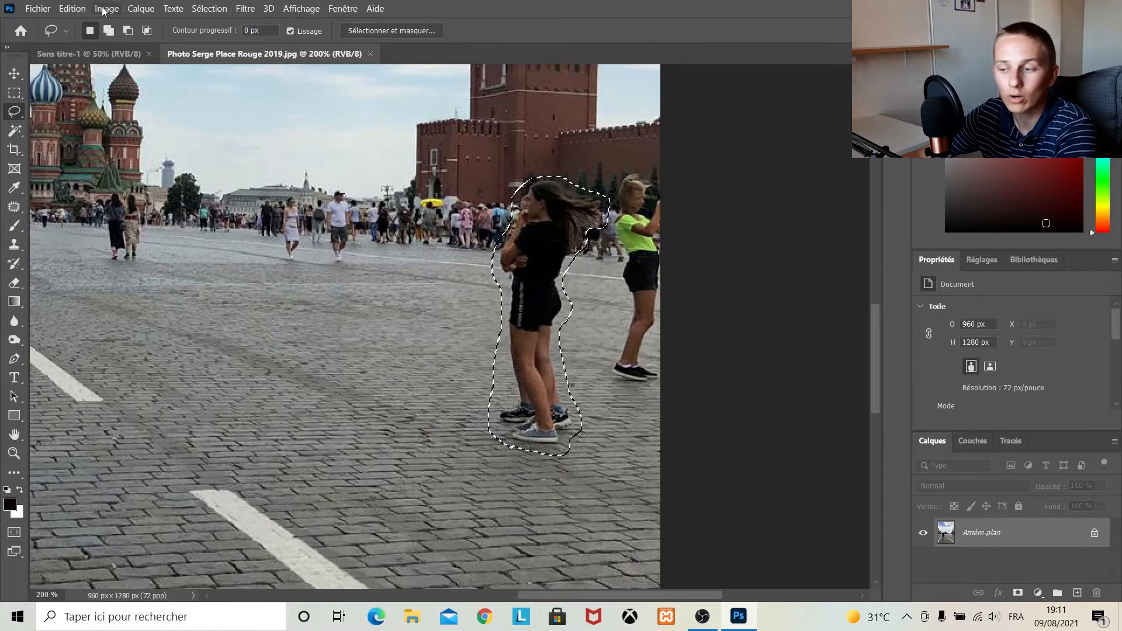
click(88, 11)
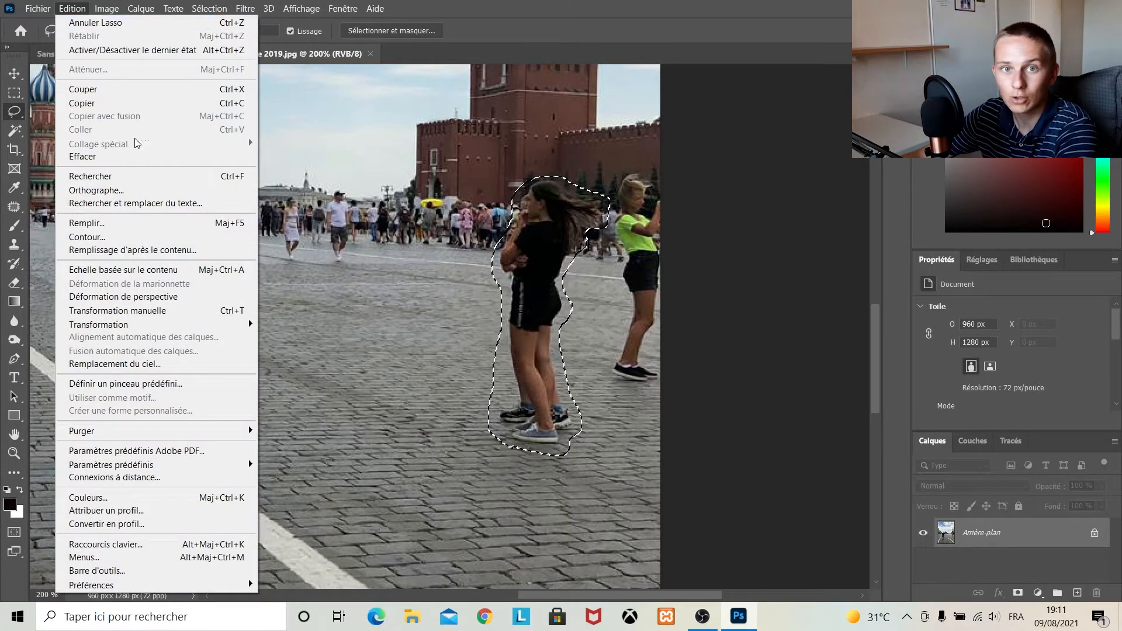
click(156, 224)
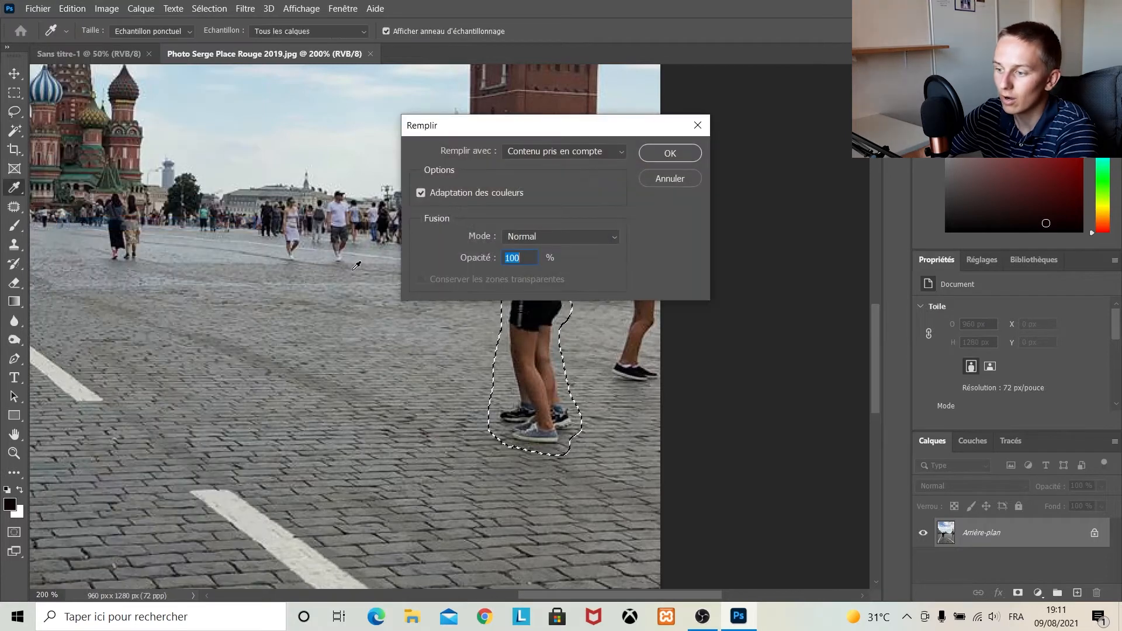
click(688, 154)
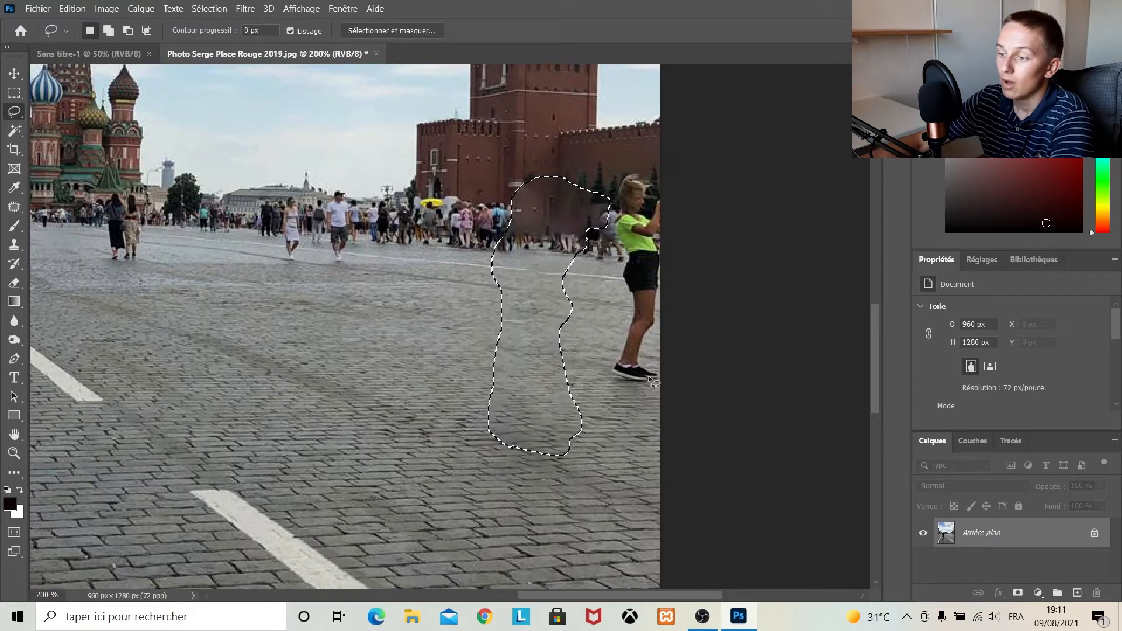
Outline the woman in the green top at the photo's edge with the Lasso, fill her content-aware, and clear the selection
drag(657, 381, 646, 384)
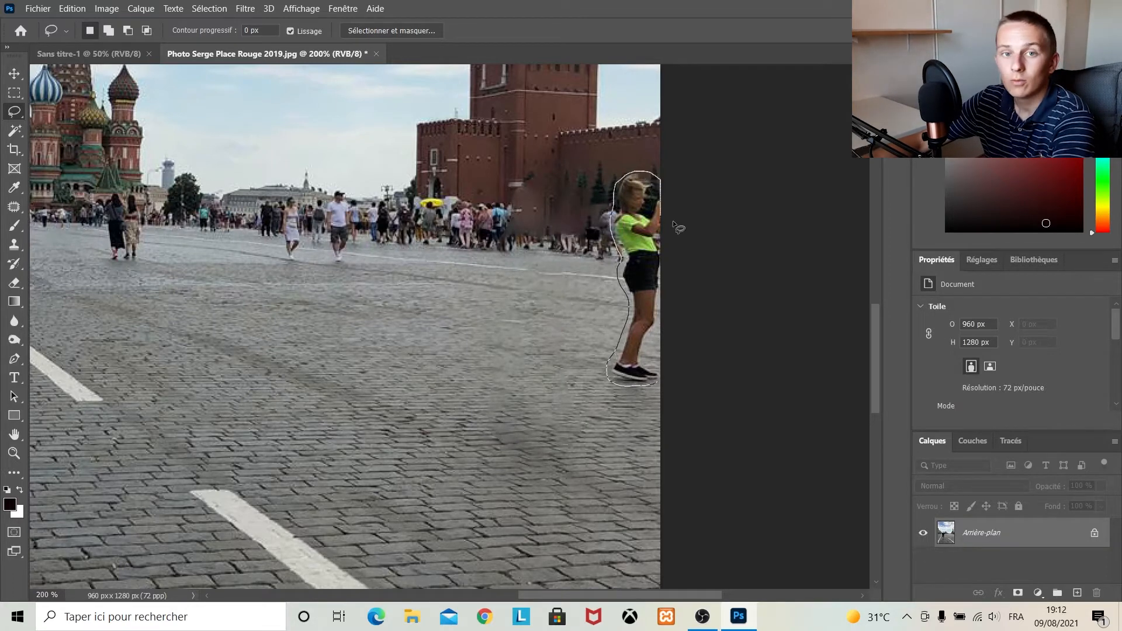
drag(668, 380, 655, 381)
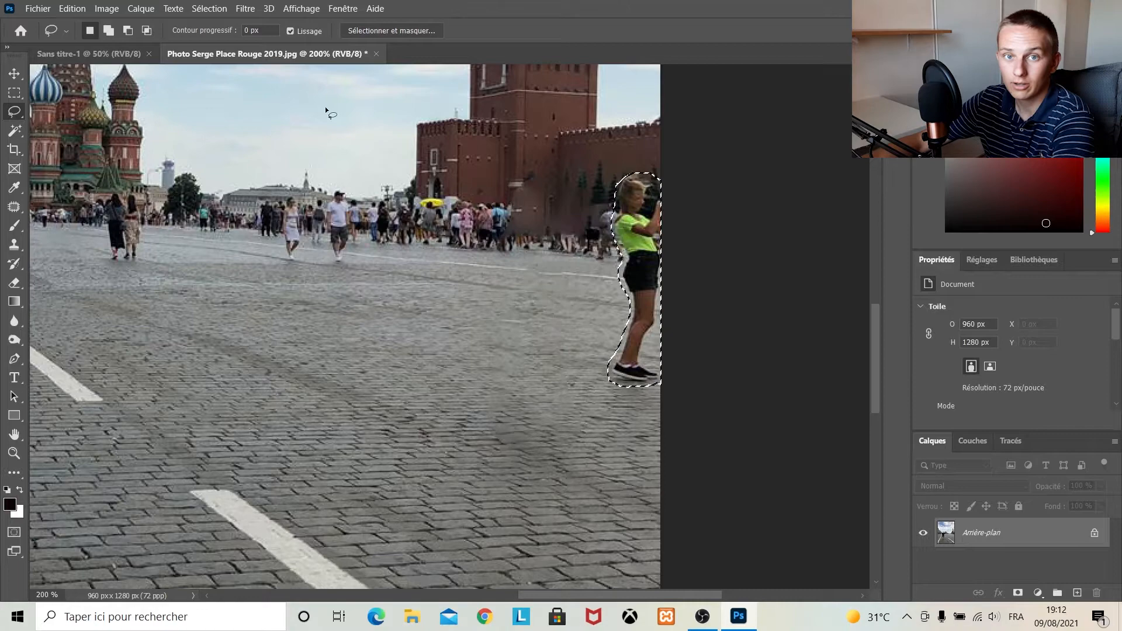
click(74, 8)
click(87, 223)
click(686, 157)
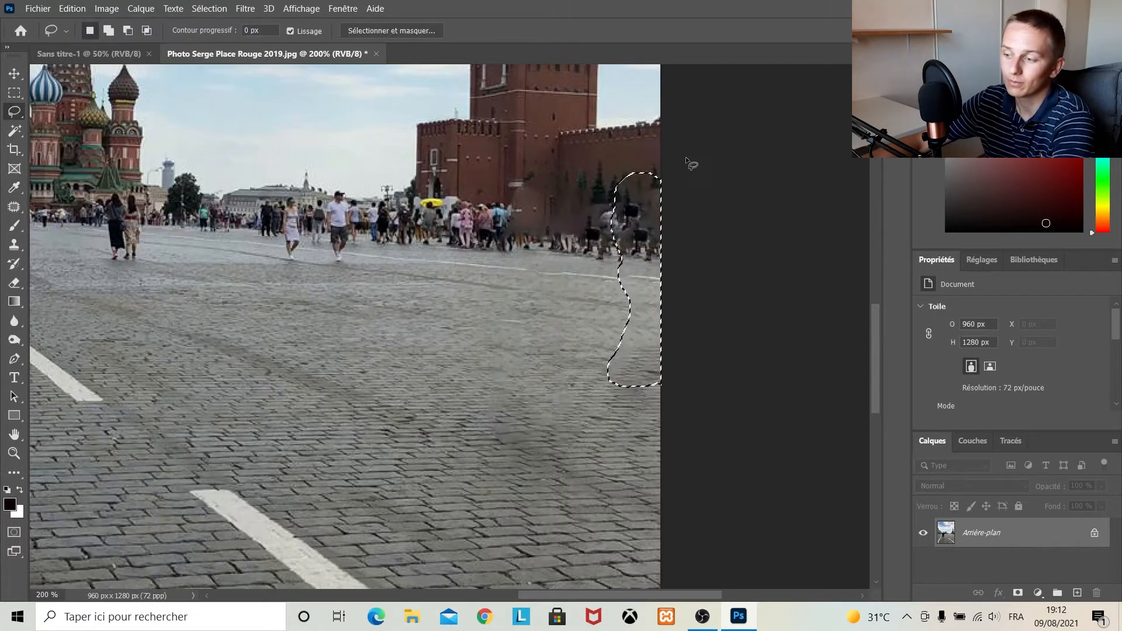
key(ctrl+d)
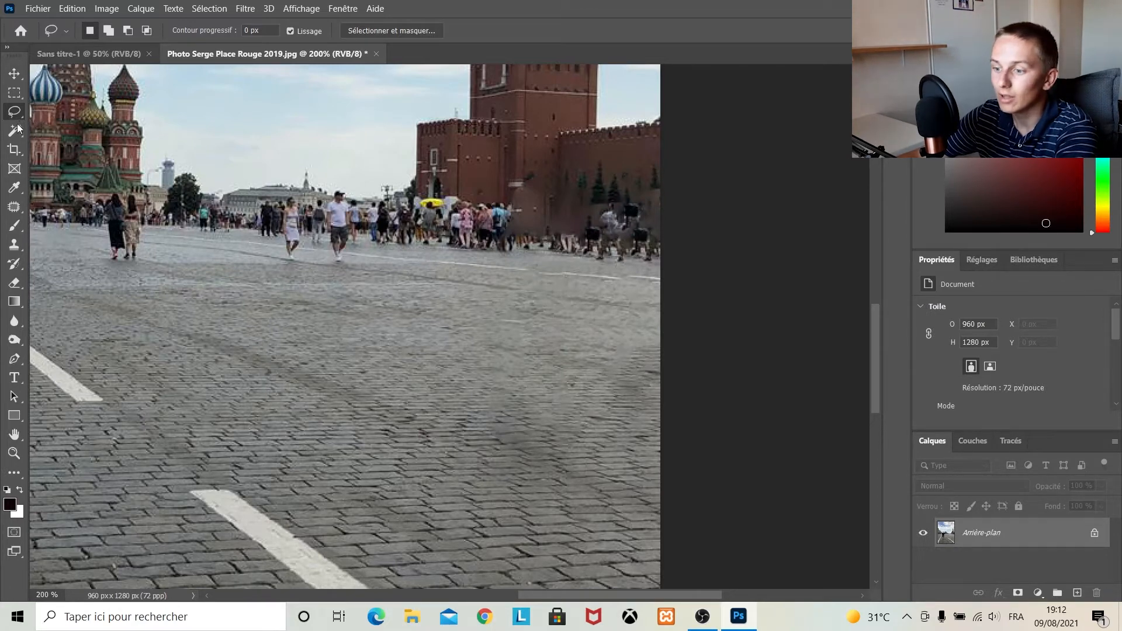
Try to clone paving over the feet of the crowd by the red wall with the Clone Stamp tool at size 21
click(21, 246)
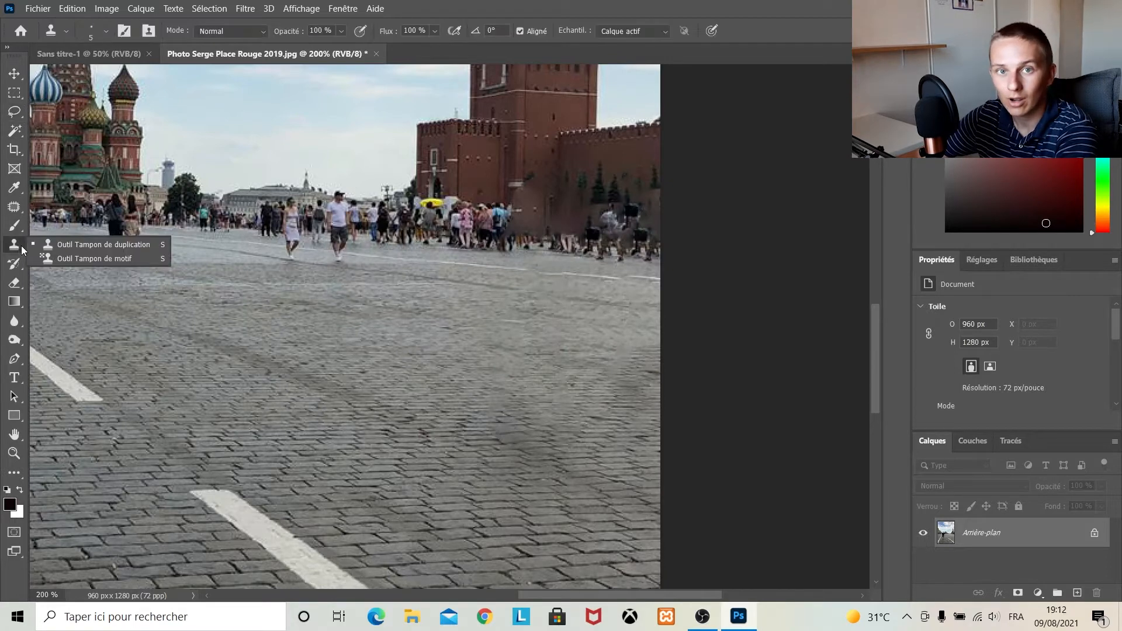
click(153, 245)
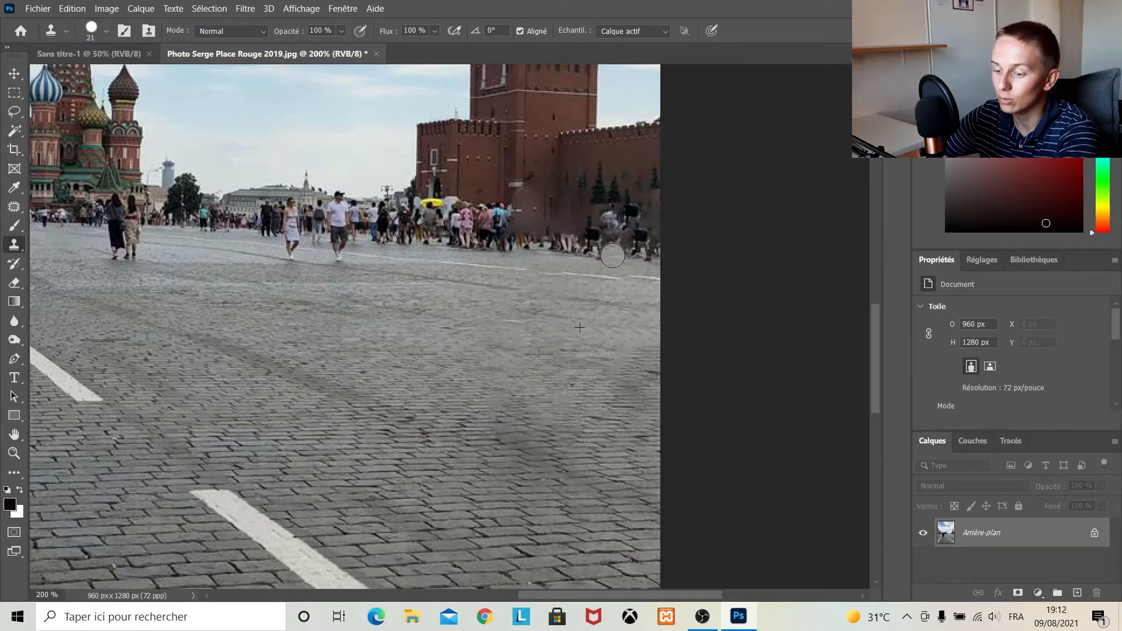
drag(584, 251, 638, 256)
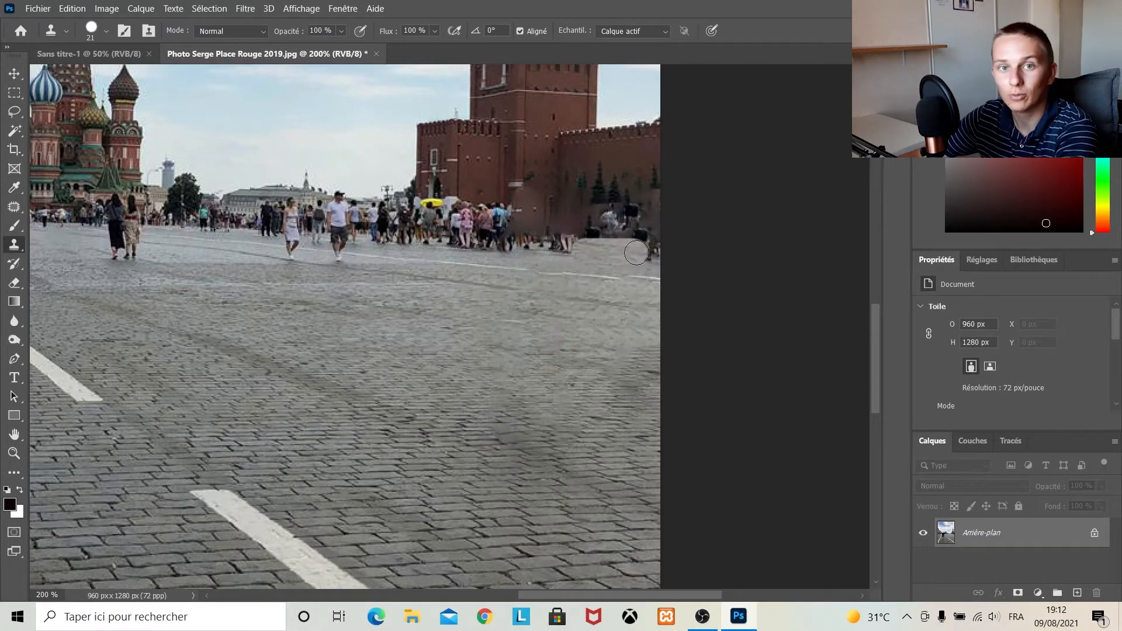
key(ctrl+z)
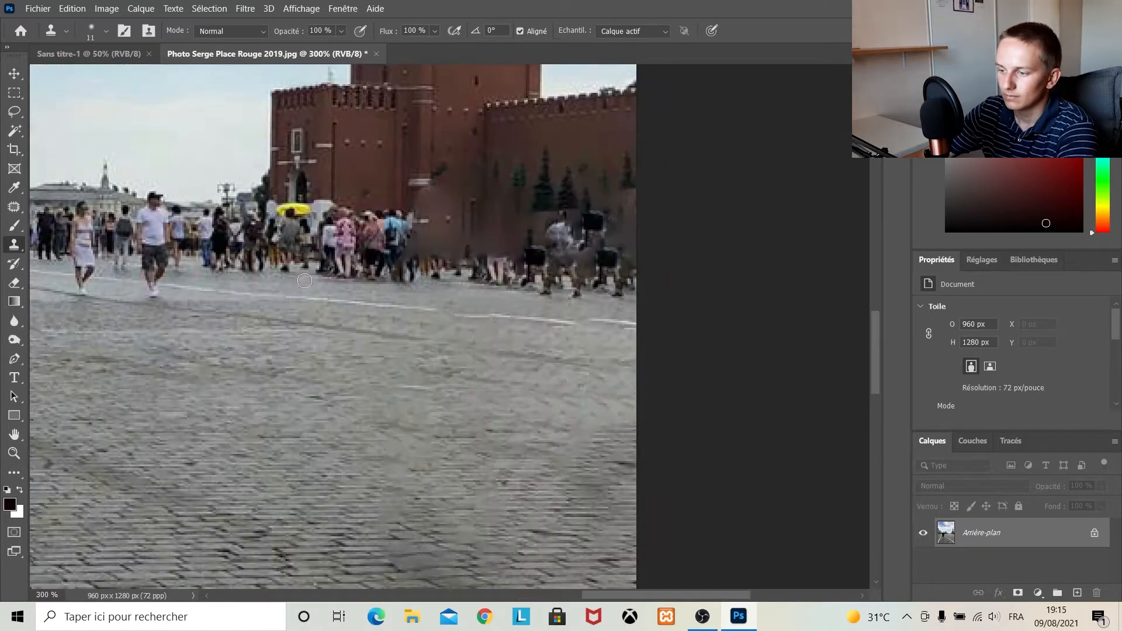
With an 11 px Clone Stamp, cover the feet of the crowd near the wall and the walking couple's lower legs with paving
drag(302, 272, 636, 296)
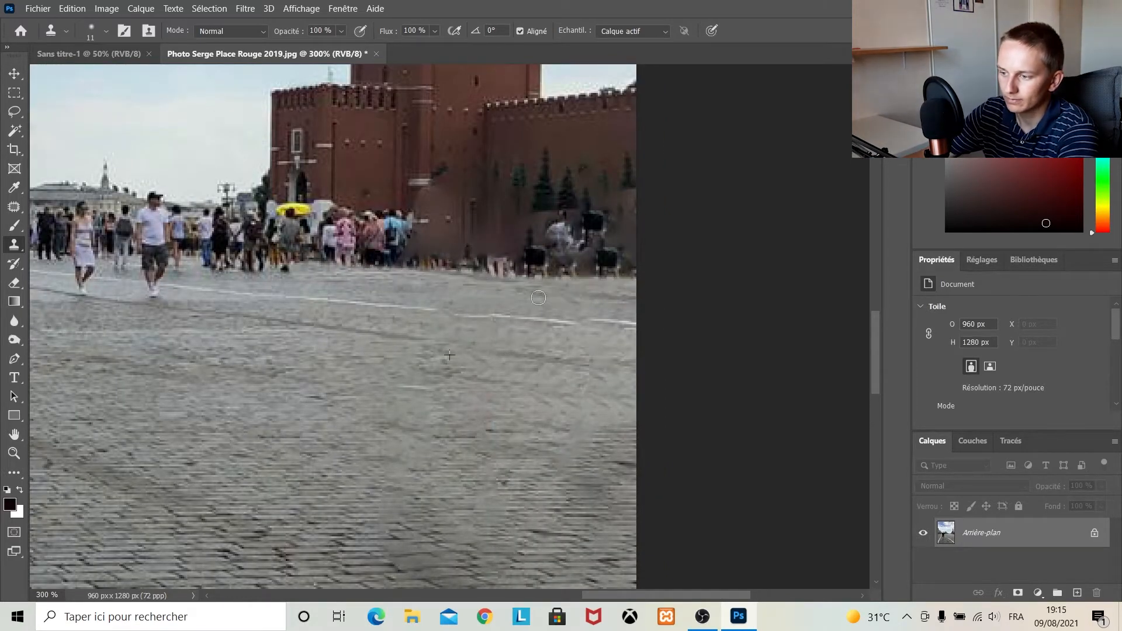
drag(515, 315, 268, 306)
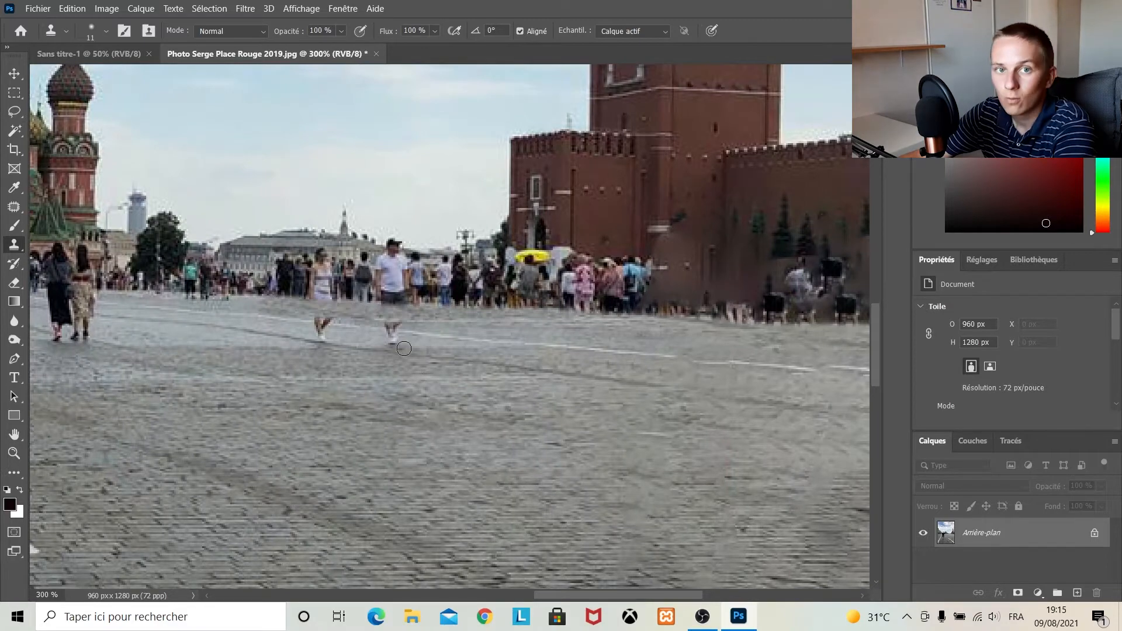
drag(404, 349, 312, 334)
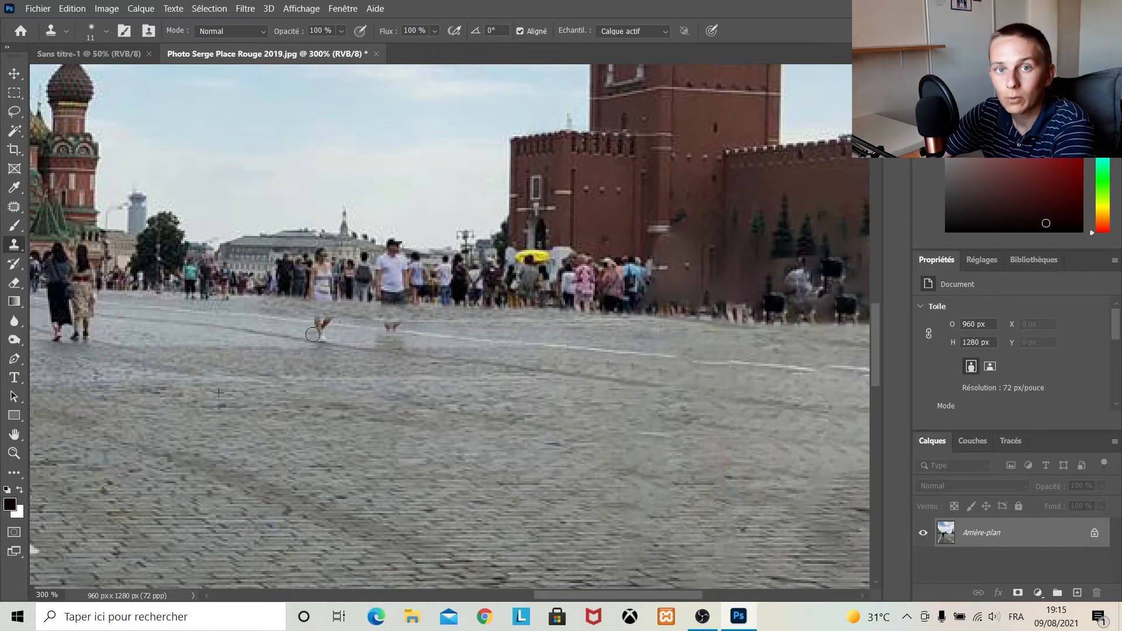
mouse_move(399, 322)
mouse_down()
mouse_move(333, 317)
mouse_move(324, 331)
mouse_up()
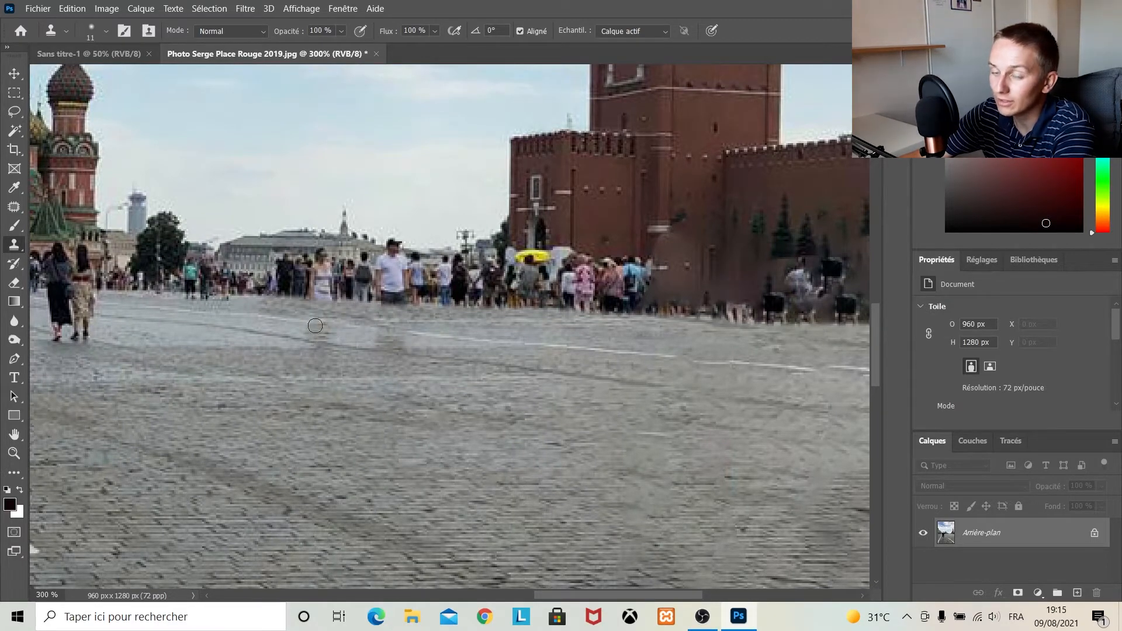
Clone paving over the lower bodies of the two women in front of the cathedral and along the nearby edge of the square
scroll(315, 326, left, 3)
scroll(490, 360, left, 5)
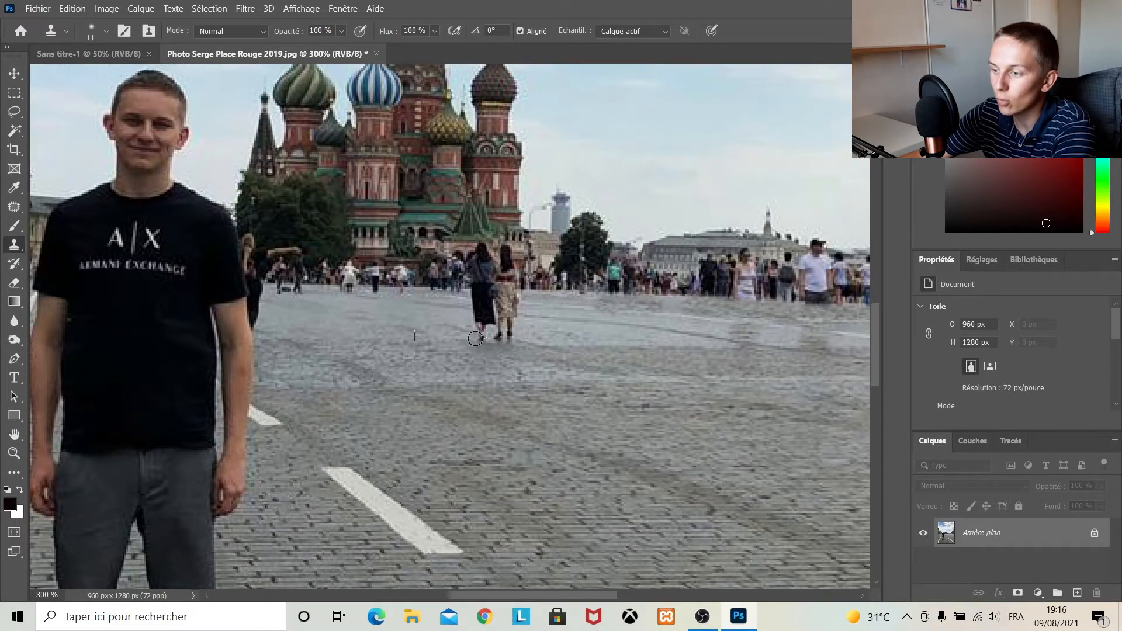
mouse_move(475, 338)
mouse_down()
mouse_move(511, 337)
mouse_move(479, 319)
mouse_move(513, 317)
mouse_move(472, 297)
mouse_move(509, 298)
mouse_up()
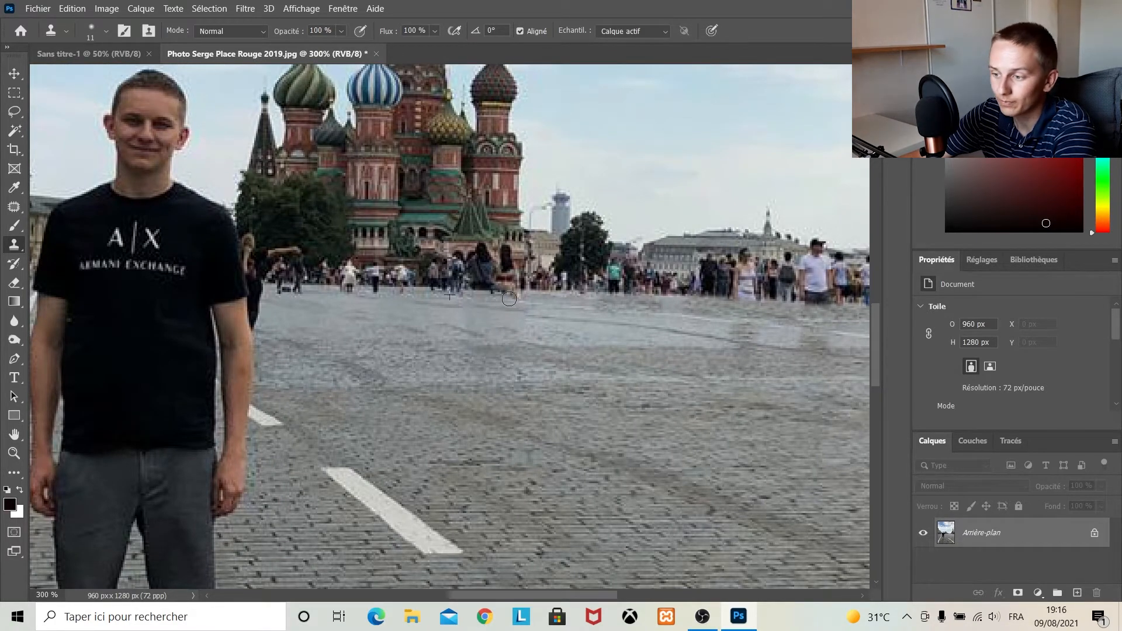
mouse_move(313, 312)
mouse_down()
mouse_move(376, 297)
mouse_move(576, 312)
mouse_up()
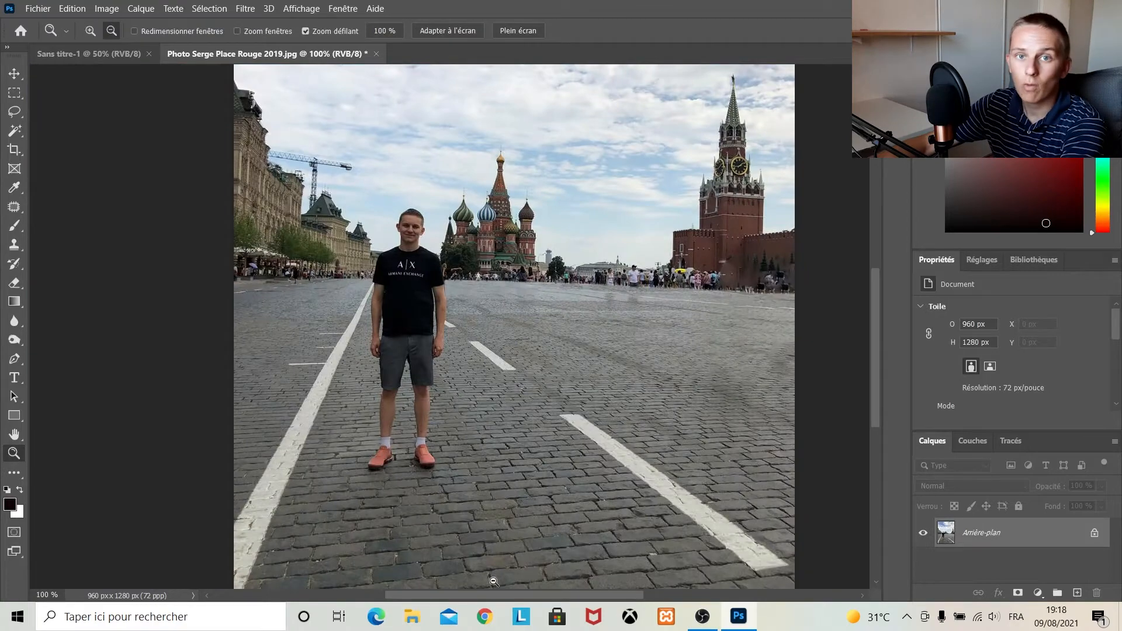
Patch the distant people between the long building and the standing man with the facade area just above them, then deselect
scroll(155, 155, left, 2)
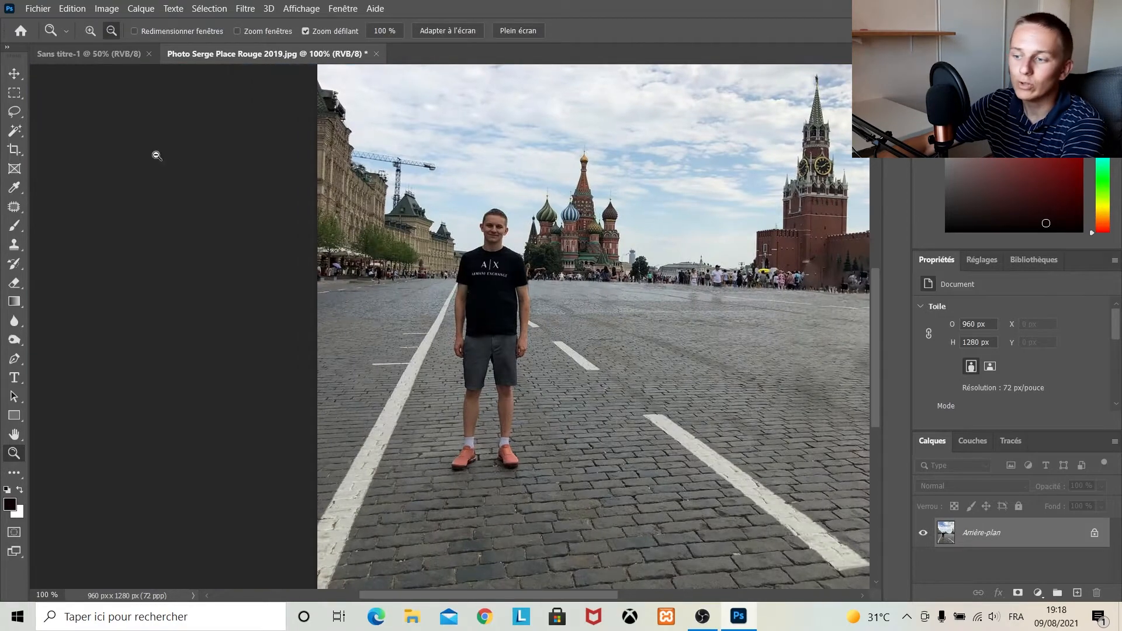
click(425, 269)
click(425, 269)
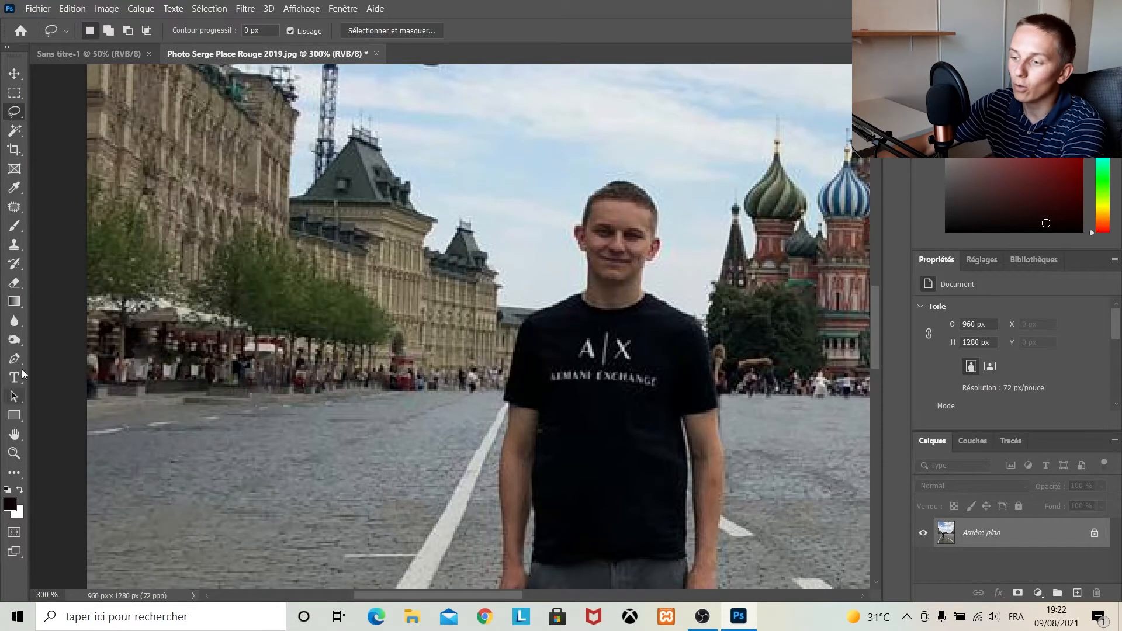
drag(14, 206, 59, 231)
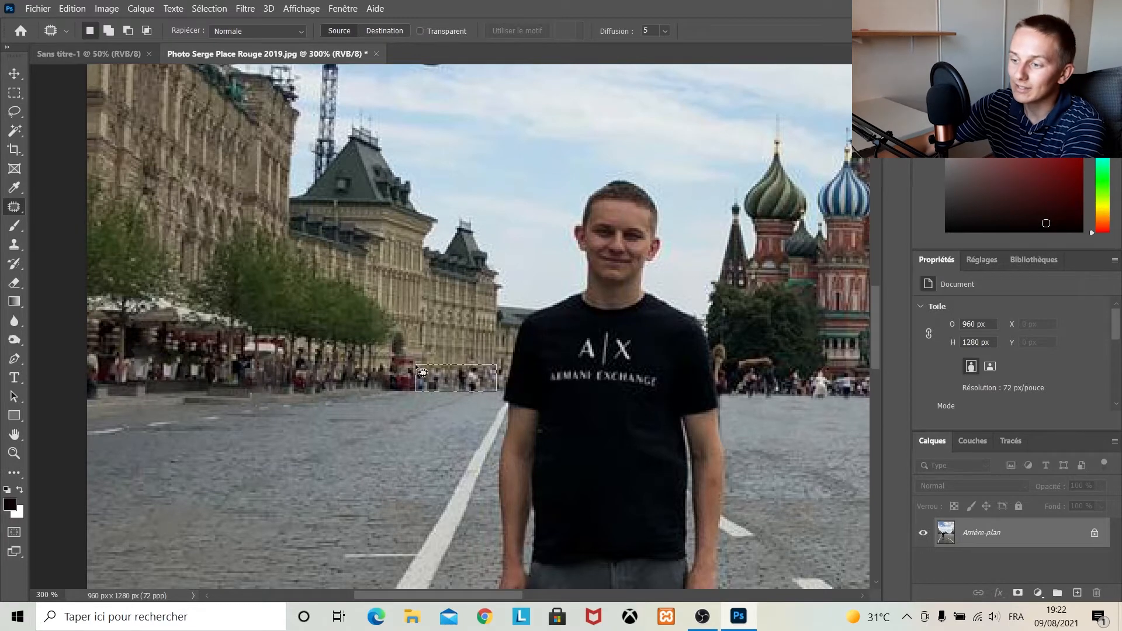
drag(416, 367, 474, 350)
click(474, 423)
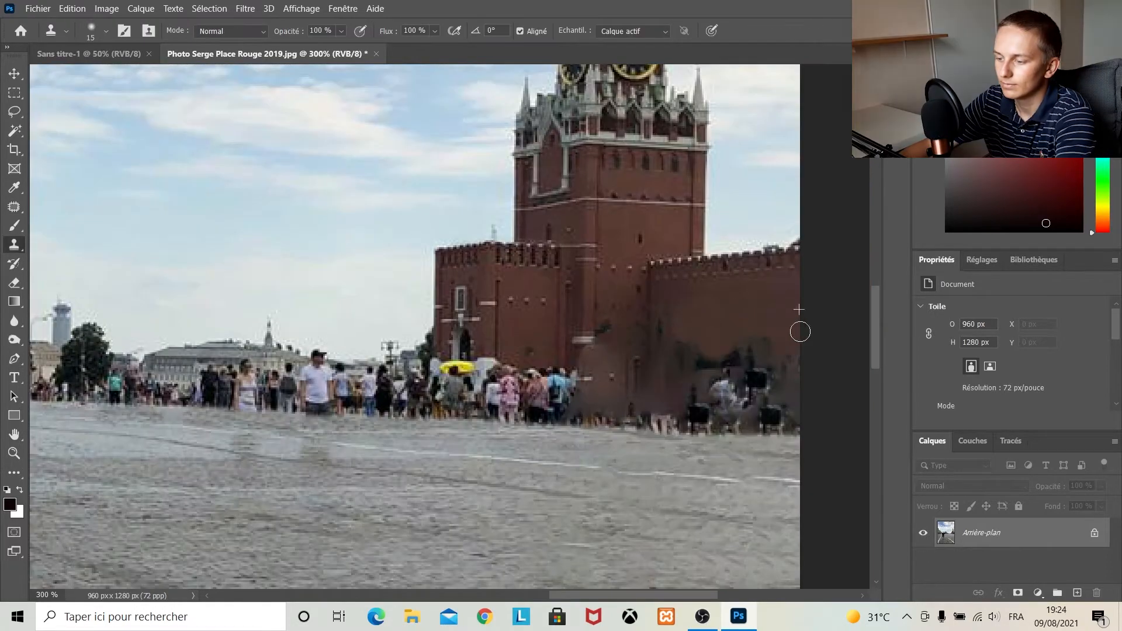
With a 15 px Clone Stamp, cover the trees and people against the red wall and tower with brick and tidy the wall's base
mouse_move(799, 328)
mouse_down()
mouse_move(759, 403)
mouse_move(694, 400)
mouse_move(789, 426)
mouse_up()
drag(655, 442, 745, 447)
scroll(526, 354, left, 1)
drag(529, 362, 561, 386)
scroll(526, 374, right, 3)
drag(476, 374, 459, 398)
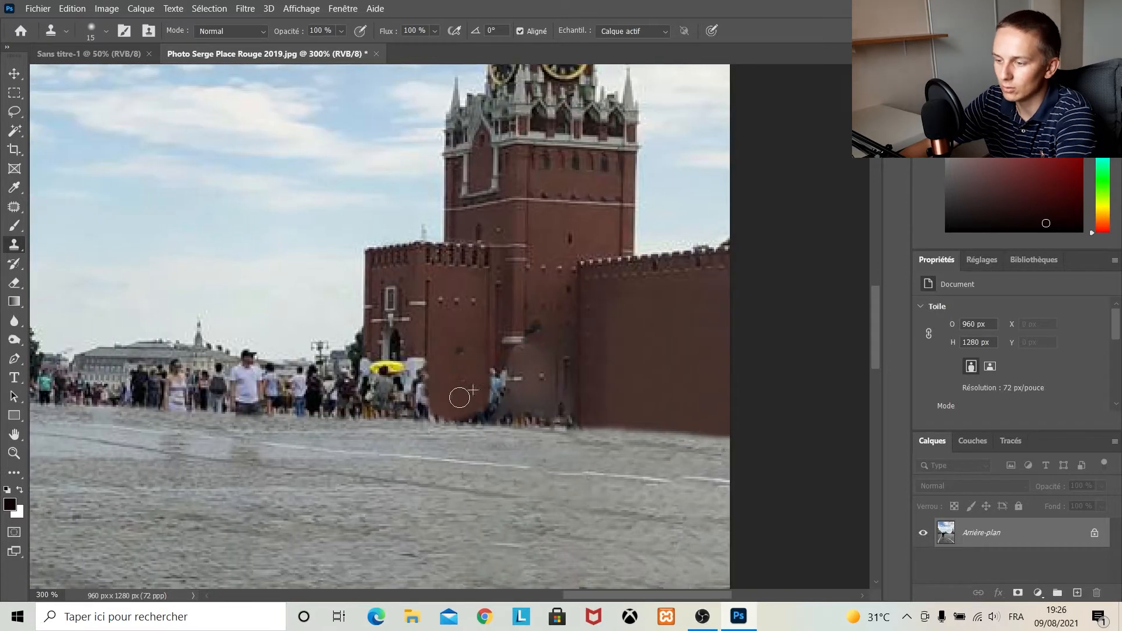
Patch the smudged strip and people at the base of the clock tower with the brickwork directly above, then deselect
scroll(456, 374, right, 2)
key(j)
drag(449, 345, 447, 404)
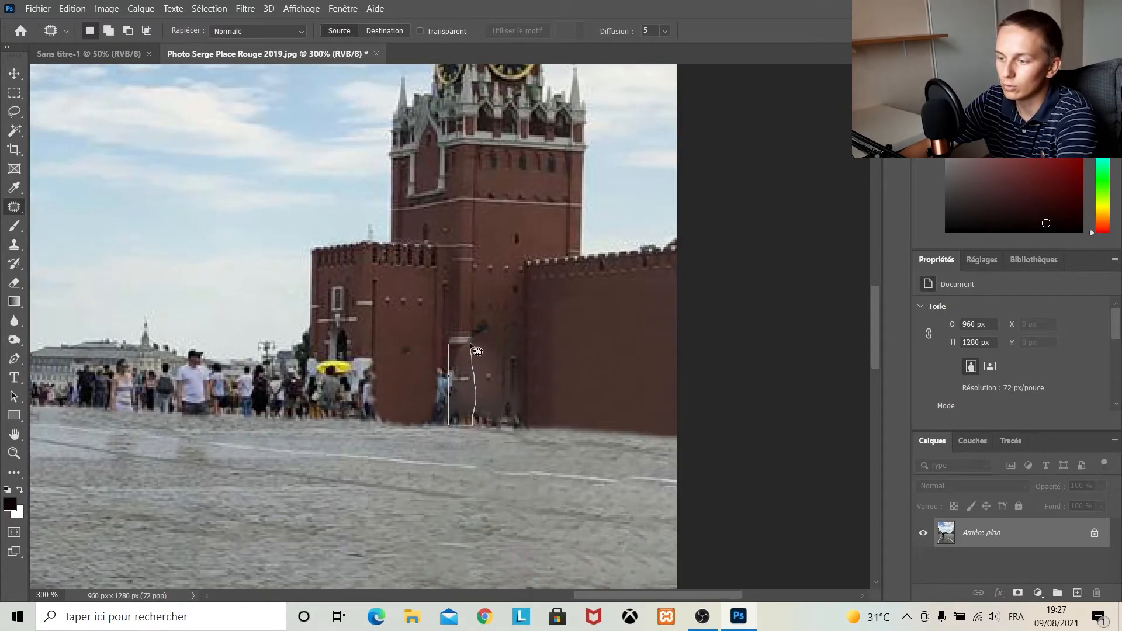
drag(449, 345, 449, 345)
drag(461, 376, 458, 294)
click(534, 350)
Patch the yellow umbrella and the people in front of the red tower's gate with part of the gate facade, then deselect
scroll(534, 349, left, 3)
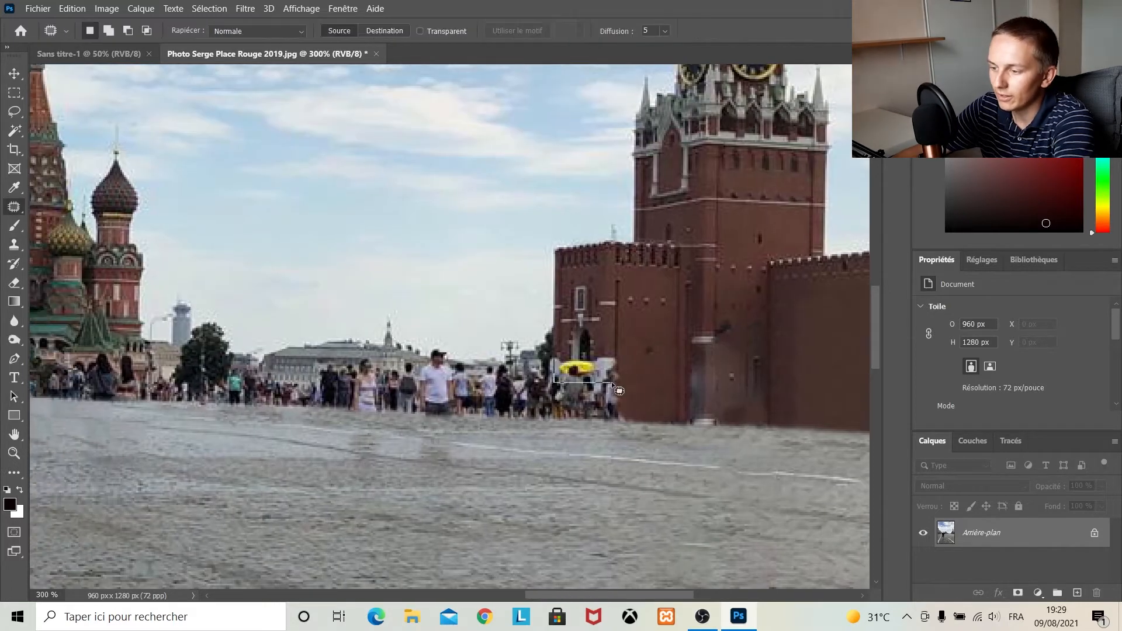
drag(560, 361, 641, 369)
mouse_move(604, 403)
mouse_down()
mouse_move(614, 376)
mouse_move(597, 353)
mouse_move(596, 418)
mouse_up()
click(634, 358)
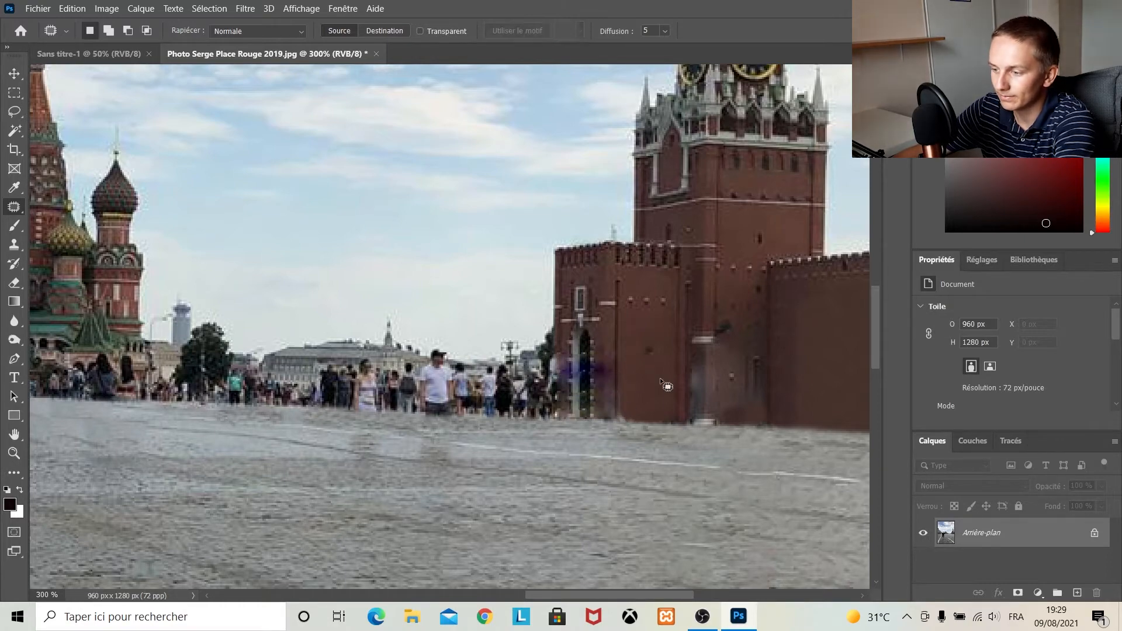
Patch the crowd in front of the long grey building, section by section, with pieces of its facade, up to the man in white
scroll(513, 374, up, 1)
drag(506, 405, 506, 404)
click(552, 381)
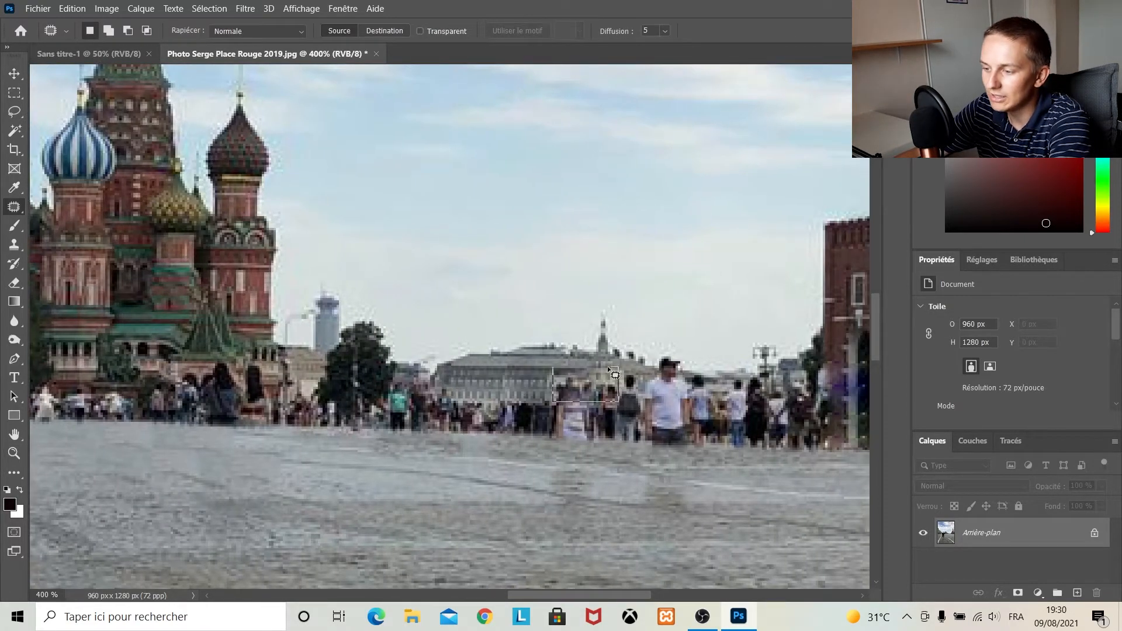
scroll(552, 442, left, 2)
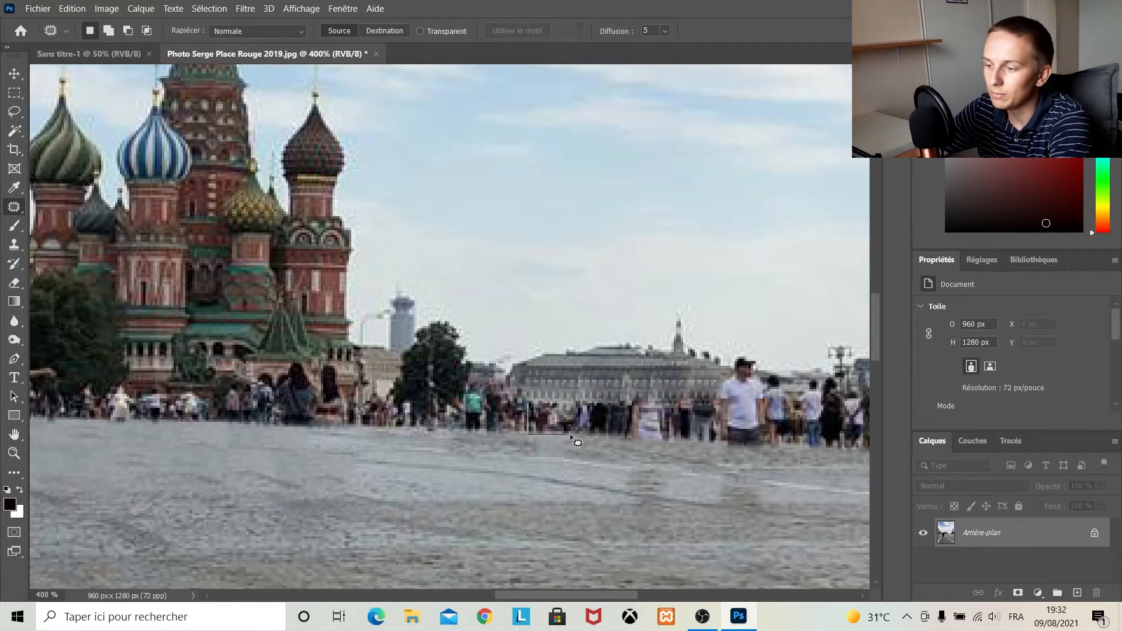
drag(571, 435, 529, 399)
mouse_move(561, 412)
mouse_down()
mouse_move(562, 380)
mouse_move(625, 432)
mouse_move(579, 399)
mouse_up()
mouse_move(609, 411)
mouse_down()
mouse_move(610, 377)
mouse_move(674, 397)
mouse_move(624, 398)
mouse_up()
drag(647, 410, 562, 378)
mouse_move(671, 398)
mouse_down()
mouse_move(722, 397)
mouse_move(673, 397)
mouse_up()
drag(693, 414, 552, 382)
click(602, 431)
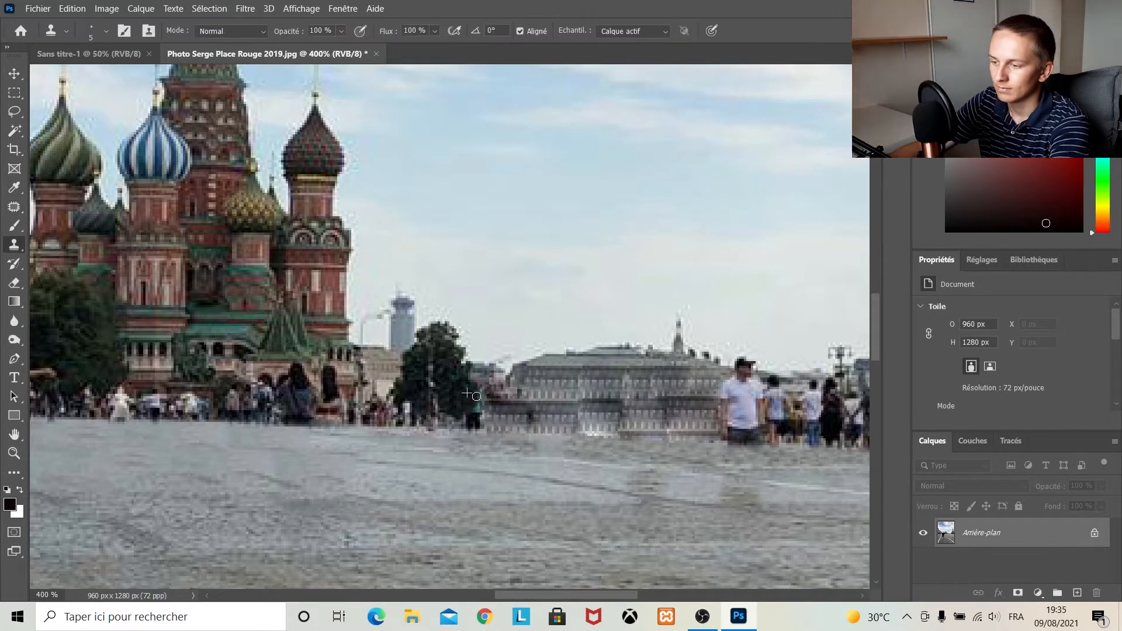
With a 5 px Clone Stamp, cover the person in green and the people under the dark tree with cloned foliage
mouse_move(470, 403)
mouse_down()
mouse_move(444, 417)
mouse_move(398, 414)
mouse_move(442, 399)
mouse_move(387, 423)
mouse_up()
scroll(442, 399, right, 5)
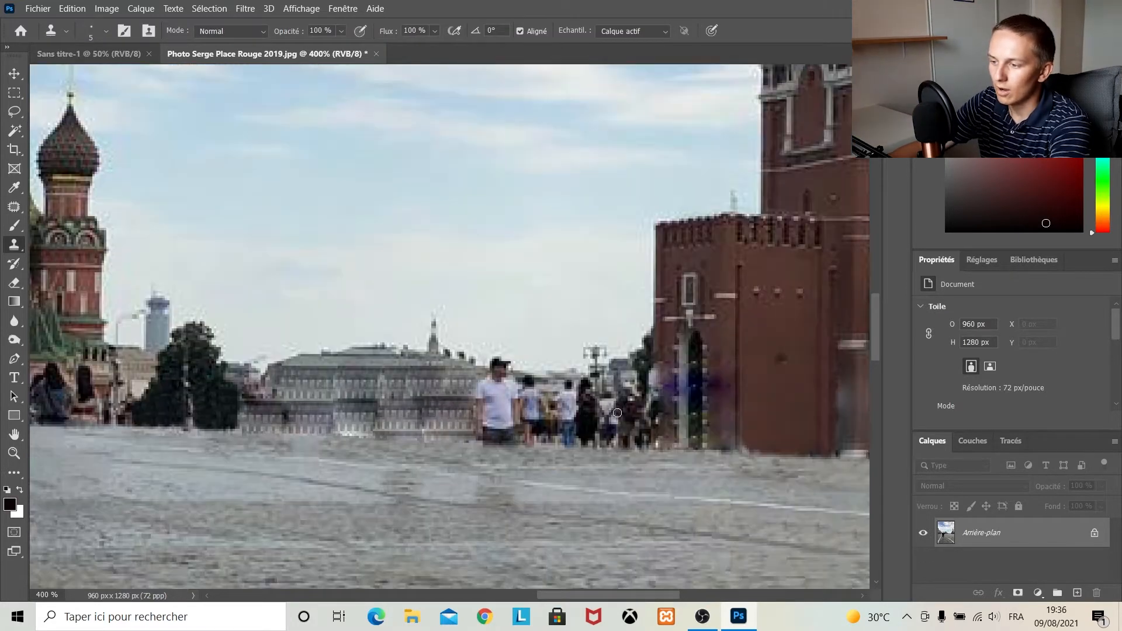
Cover the man in white and the people between him and the red tower with cloned dark foliage
mouse_move(626, 402)
mouse_down()
mouse_move(616, 428)
mouse_move(599, 422)
mouse_move(625, 416)
mouse_move(615, 417)
mouse_move(615, 444)
mouse_up()
mouse_move(575, 441)
mouse_down()
mouse_move(487, 442)
mouse_move(502, 431)
mouse_move(480, 429)
mouse_move(576, 421)
mouse_move(518, 410)
mouse_move(587, 428)
mouse_move(568, 386)
mouse_move(565, 398)
mouse_move(501, 391)
mouse_move(496, 413)
mouse_move(493, 380)
mouse_up()
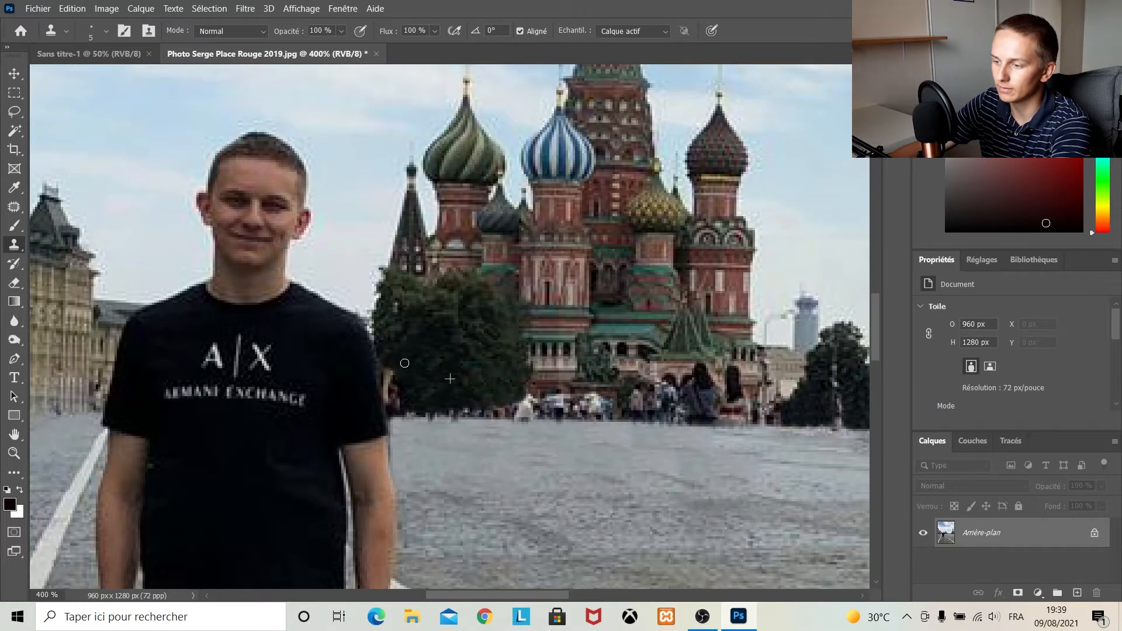
With a 1 to 2 px Clone Stamp, cover the people around the statue's pedestal with cloned pedestal and red wall colours
scroll(513, 392, up, 5)
mouse_move(518, 419)
mouse_down()
mouse_move(489, 399)
mouse_move(482, 410)
mouse_move(517, 409)
mouse_up()
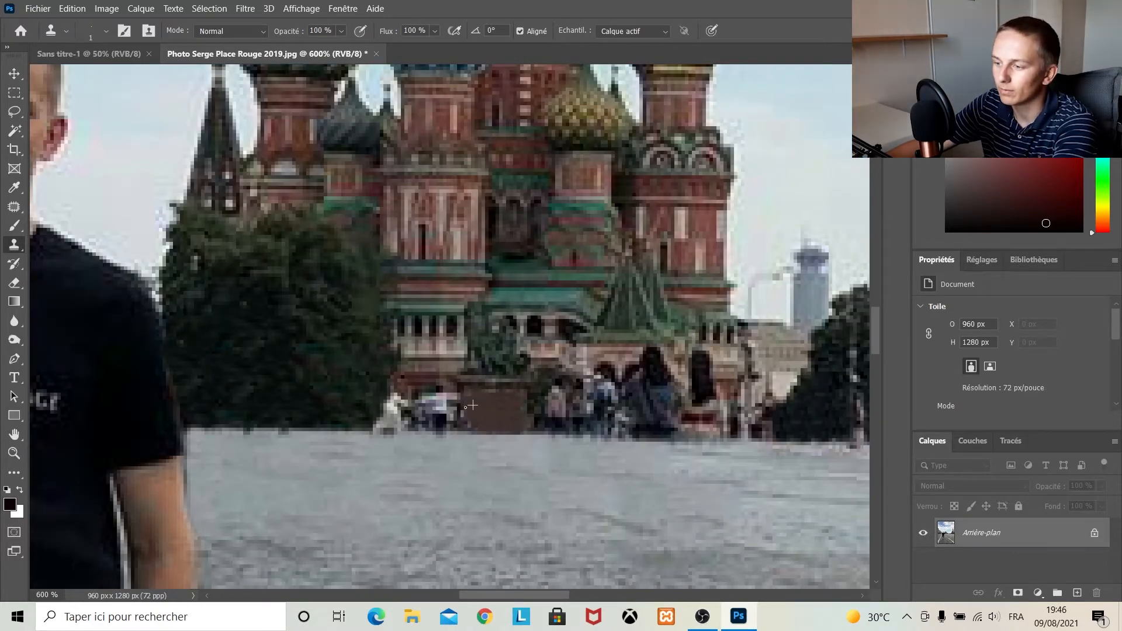
key(])
mouse_move(444, 409)
mouse_down()
mouse_move(409, 397)
mouse_move(444, 403)
mouse_move(419, 423)
mouse_up()
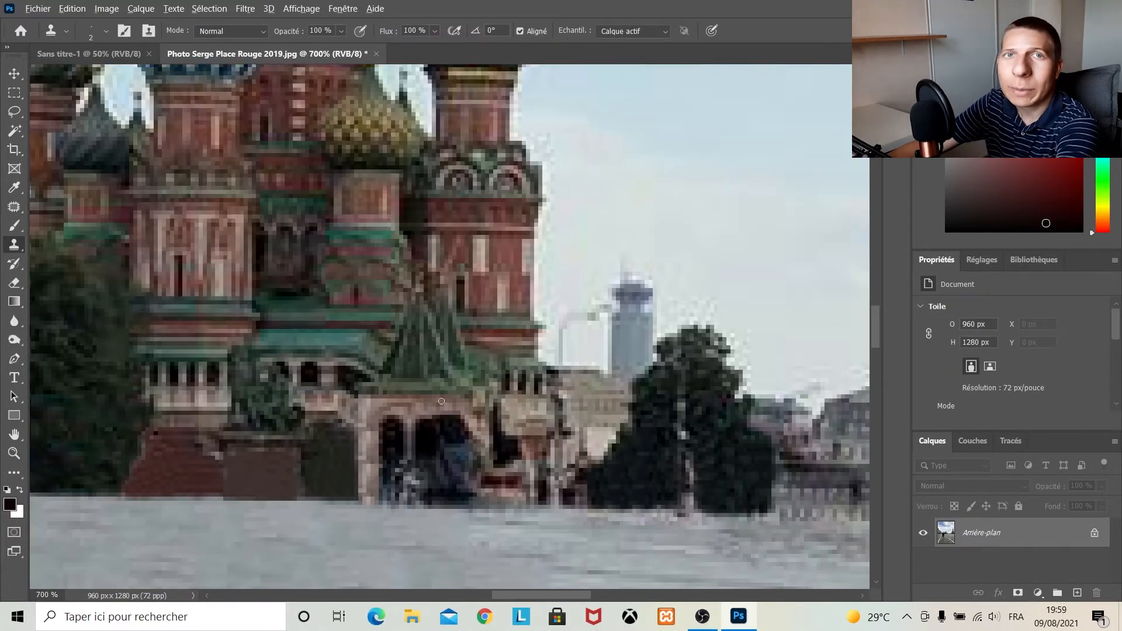
Cover the people in front of the green-roofed porch by cloning its pale wall and dark window openings
key(])
drag(440, 412, 440, 465)
mouse_move(408, 424)
mouse_down()
mouse_move(370, 476)
mouse_move(472, 470)
mouse_move(368, 488)
mouse_up()
drag(368, 488, 413, 482)
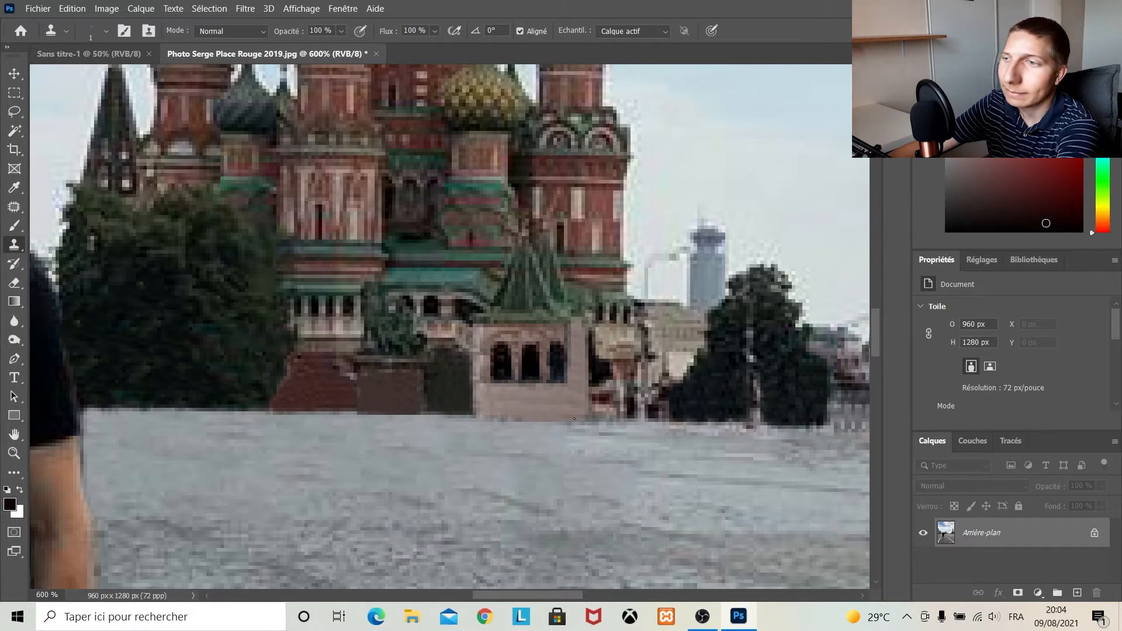
Patch the porch wall around and below its three windows with matching masonry texture
key(j)
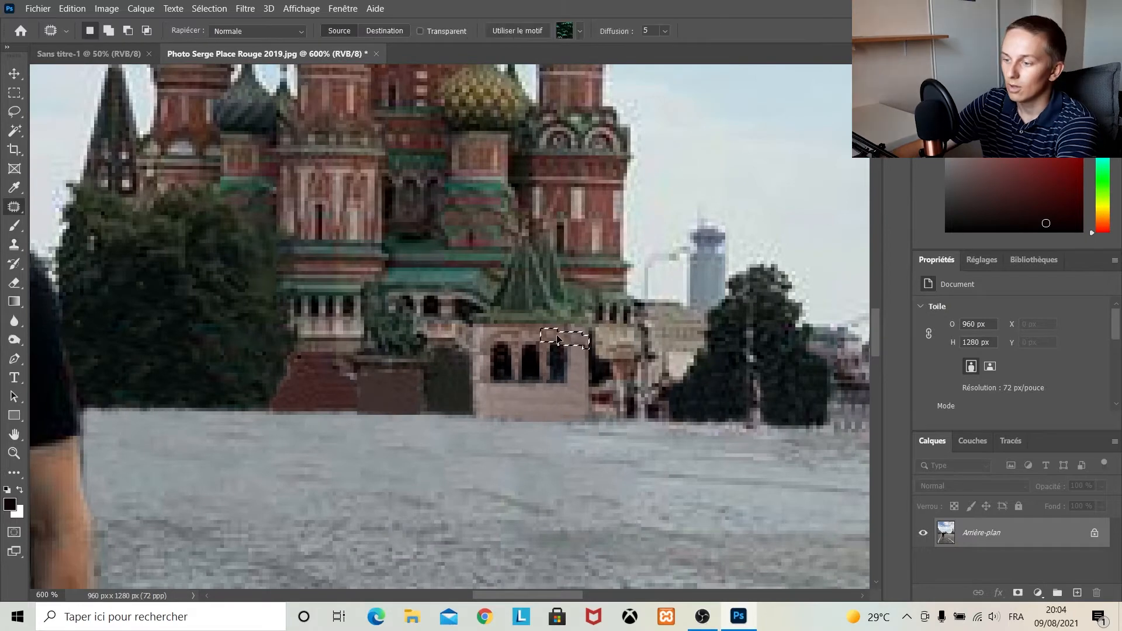
drag(567, 378, 570, 389)
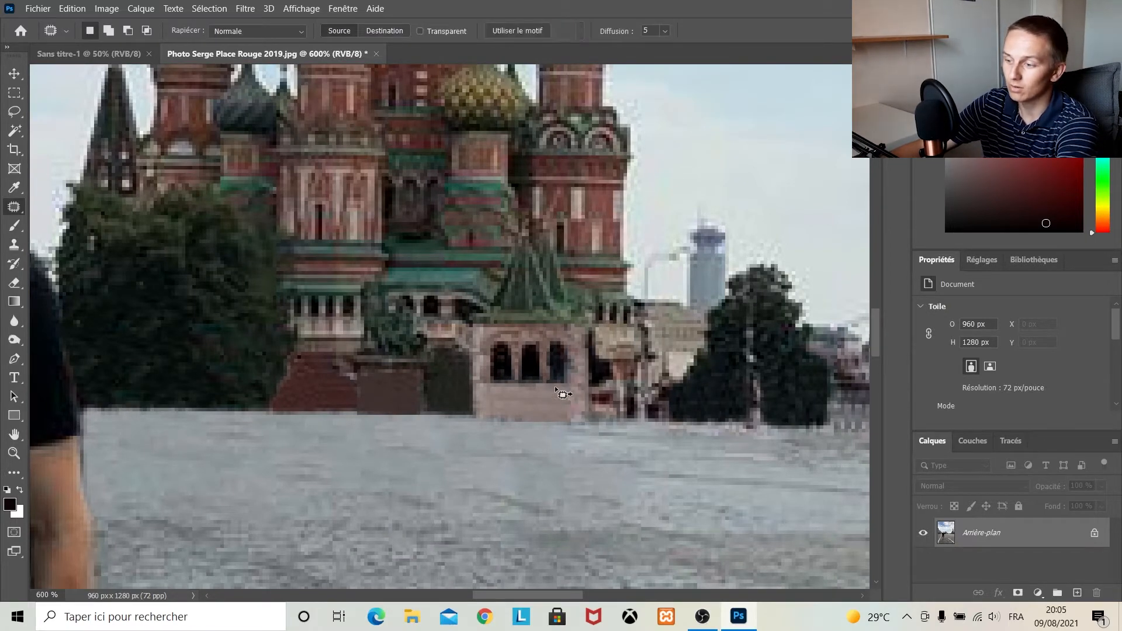
mouse_move(555, 387)
mouse_down()
mouse_move(534, 337)
mouse_move(553, 399)
mouse_move(522, 385)
mouse_move(550, 407)
mouse_move(541, 333)
mouse_move(567, 410)
mouse_move(541, 348)
mouse_move(542, 410)
mouse_up()
drag(558, 414, 511, 400)
mouse_move(503, 395)
mouse_down()
mouse_move(535, 400)
mouse_move(517, 411)
mouse_up()
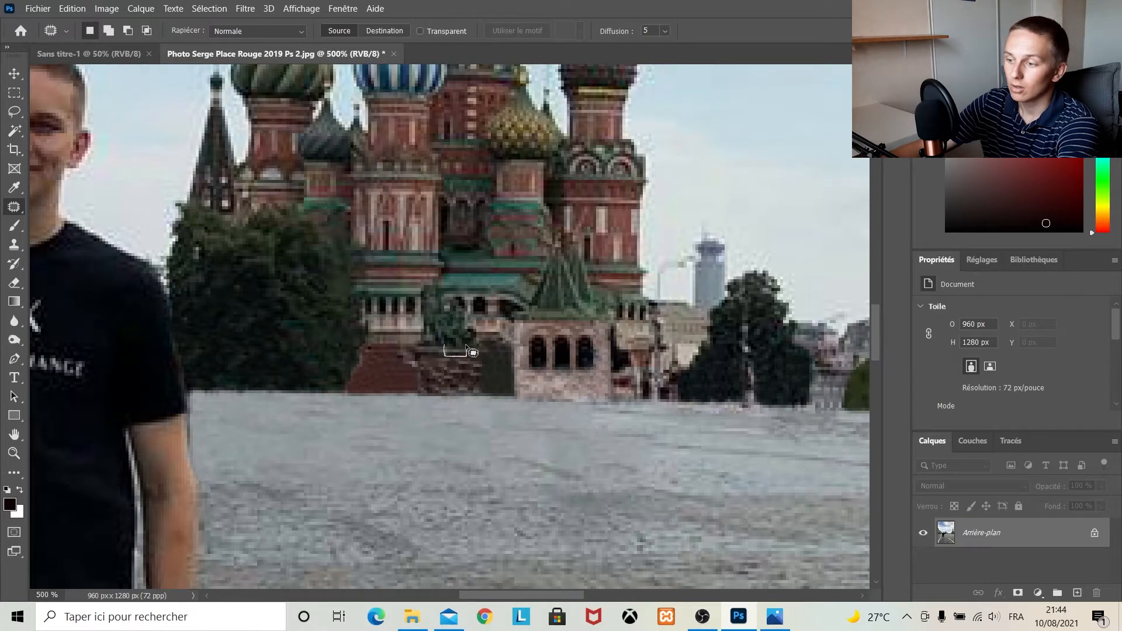
Undo the latest patches on the pedestal below the statue
key(ctrl+z)
key(ctrl+z)
key(ctrl+z)
key(ctrl+z)
key(ctrl+z)
key(ctrl+z)
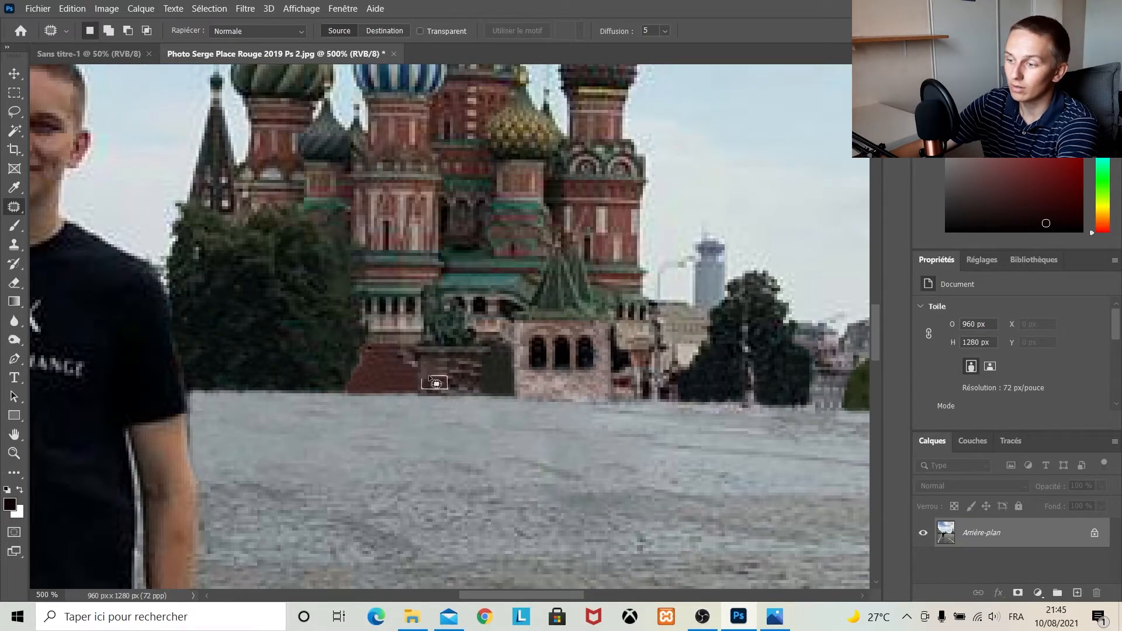
key(ctrl+z)
key(ctrl+z)
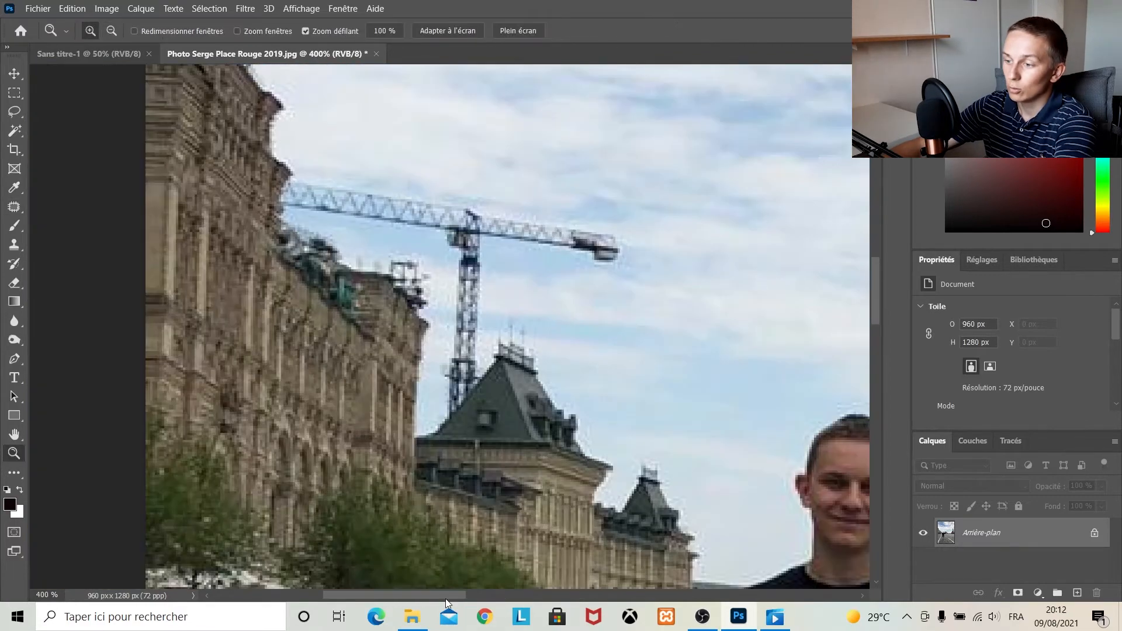
Lasso the crane's jib above the rooftops and replace it with a content-aware fill, then deselect
mouse_move(627, 257)
mouse_down()
mouse_move(350, 213)
mouse_move(628, 253)
mouse_up()
key(shift+F5)
click(696, 157)
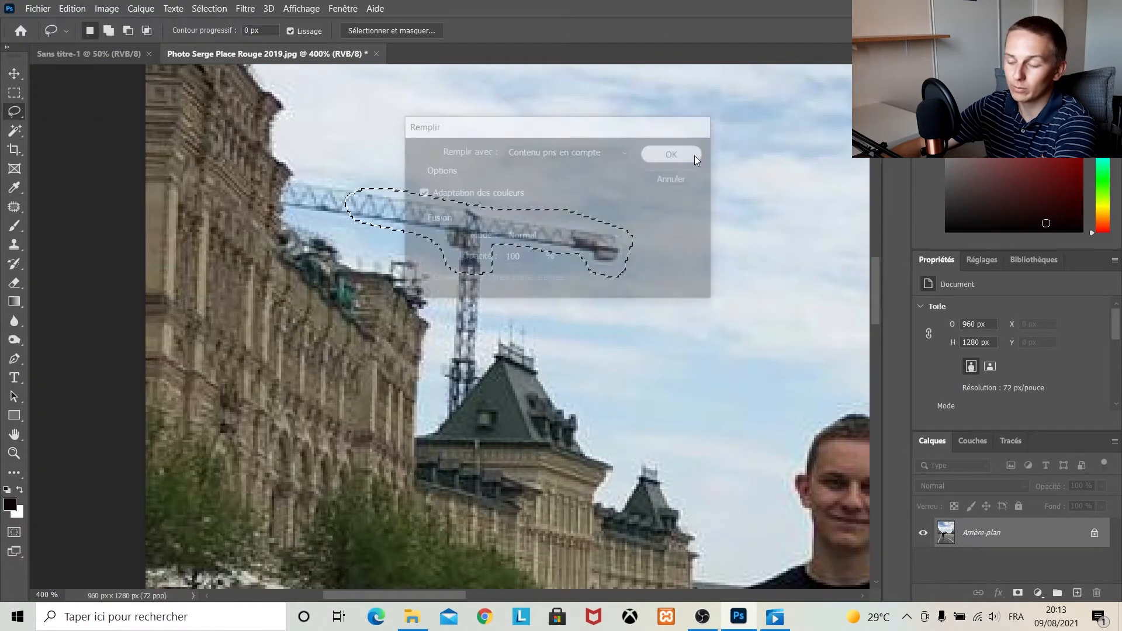
key(ctrl+d)
With an 8 px Clone Stamp, cover the remaining jib and the mast of the crane with cloned sky
key(s)
alt+click(471, 203)
drag(458, 257, 479, 258)
mouse_move(474, 302)
mouse_down()
mouse_move(461, 293)
mouse_move(472, 271)
mouse_up()
alt+click(393, 237)
drag(357, 220, 374, 211)
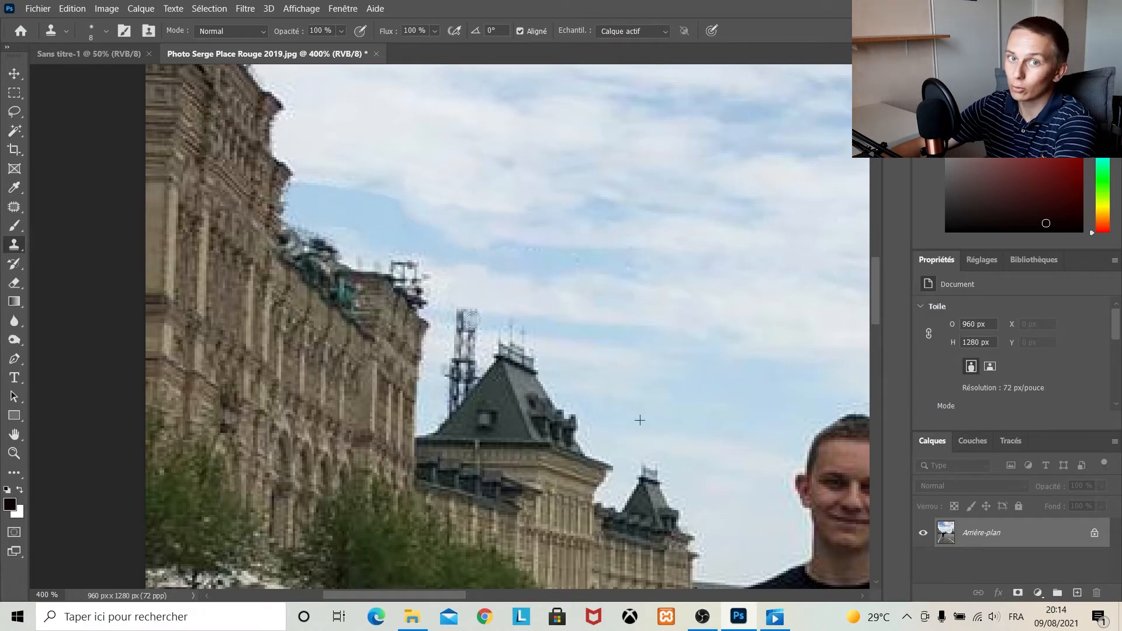
mouse_move(473, 320)
mouse_down()
mouse_move(434, 347)
mouse_move(472, 330)
mouse_move(465, 342)
mouse_move(479, 349)
mouse_move(467, 349)
mouse_move(455, 388)
mouse_up()
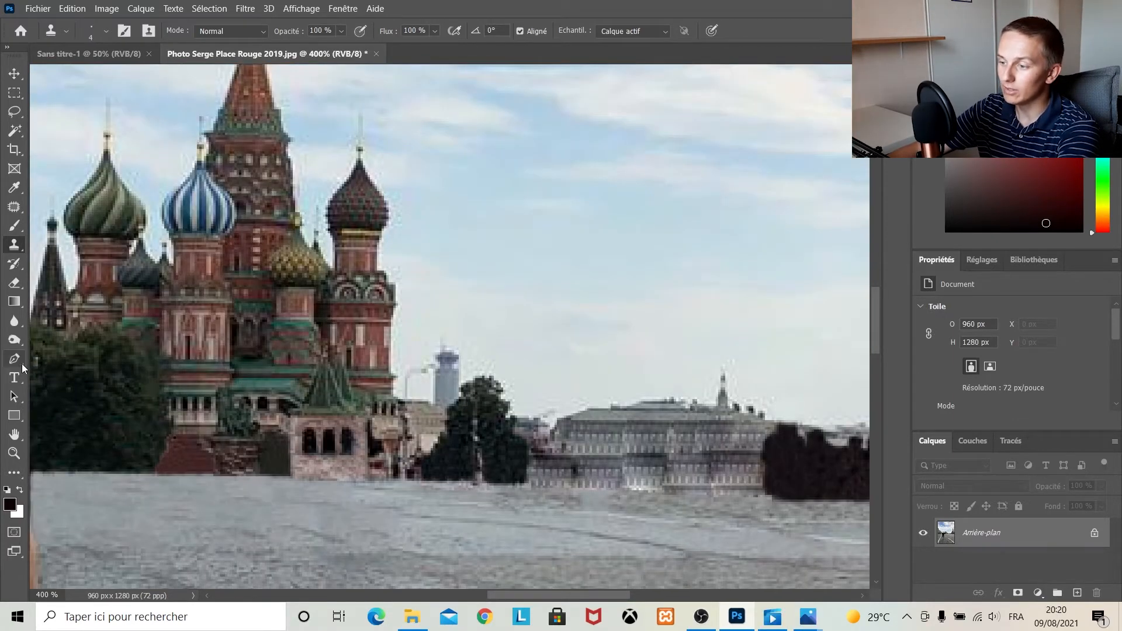
Trace a closed Pen path around the crown of the dark tree beside the cathedral
click(22, 363)
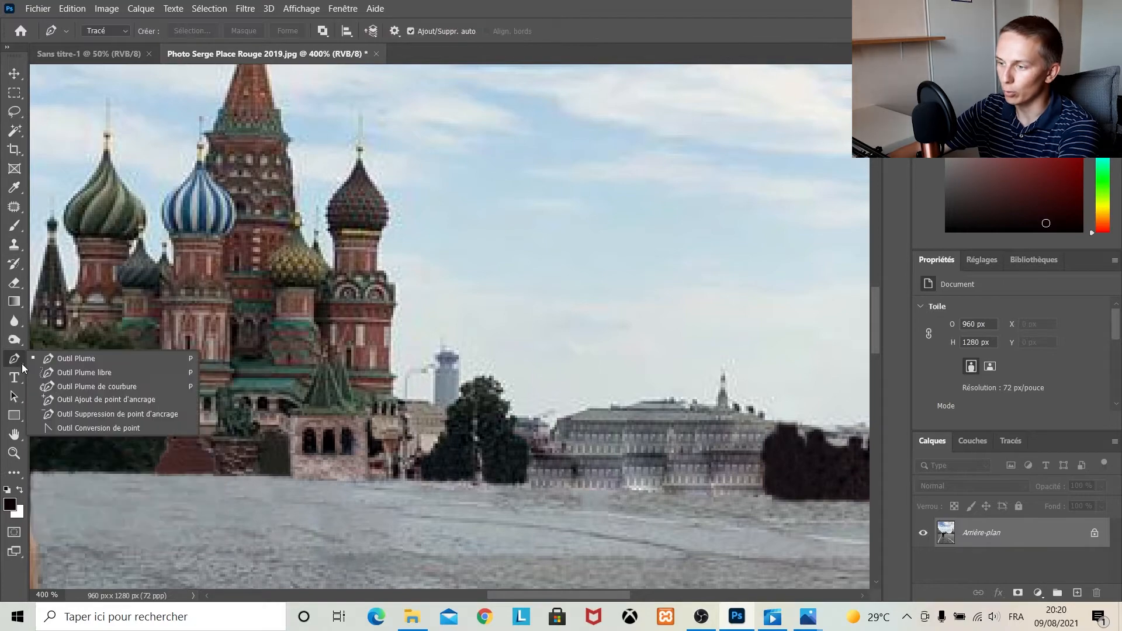
click(100, 363)
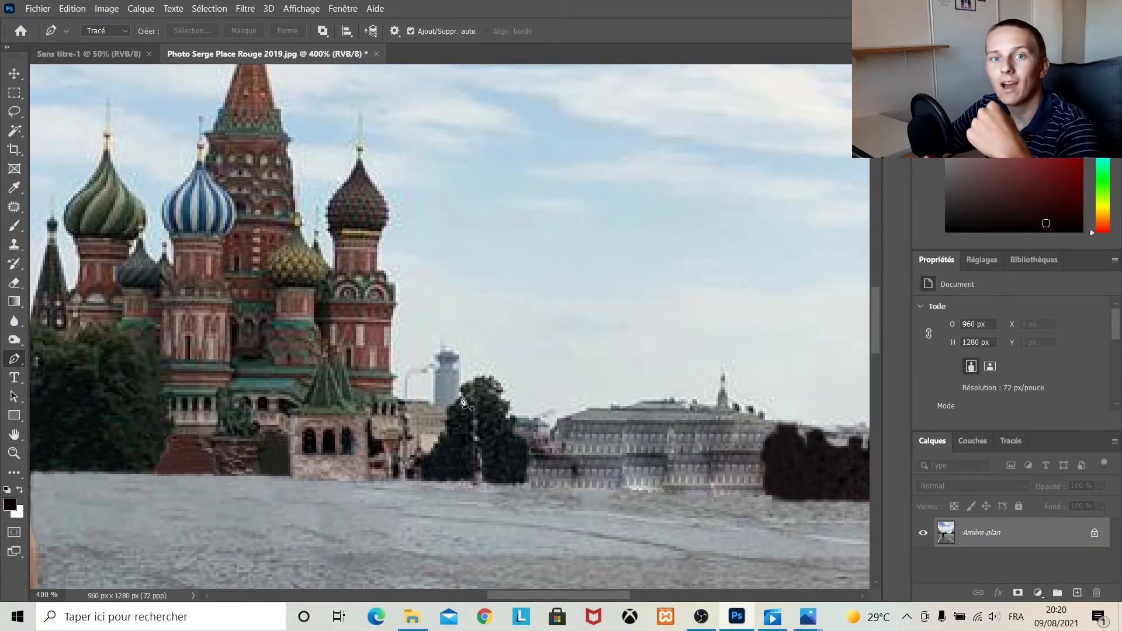
click(14, 453)
click(482, 397)
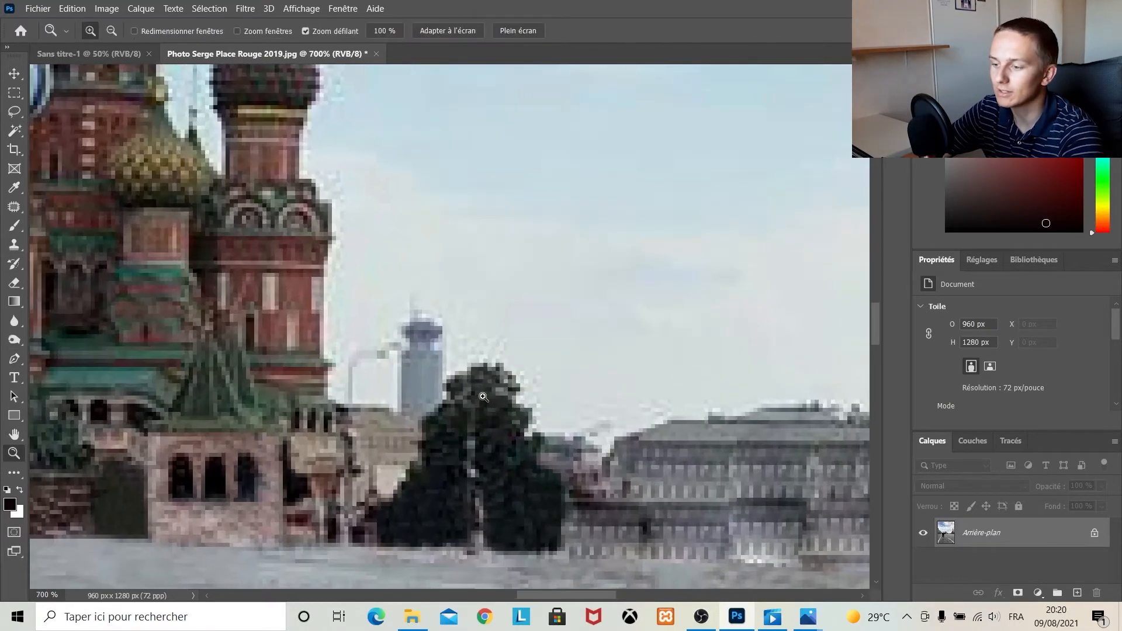
click(15, 362)
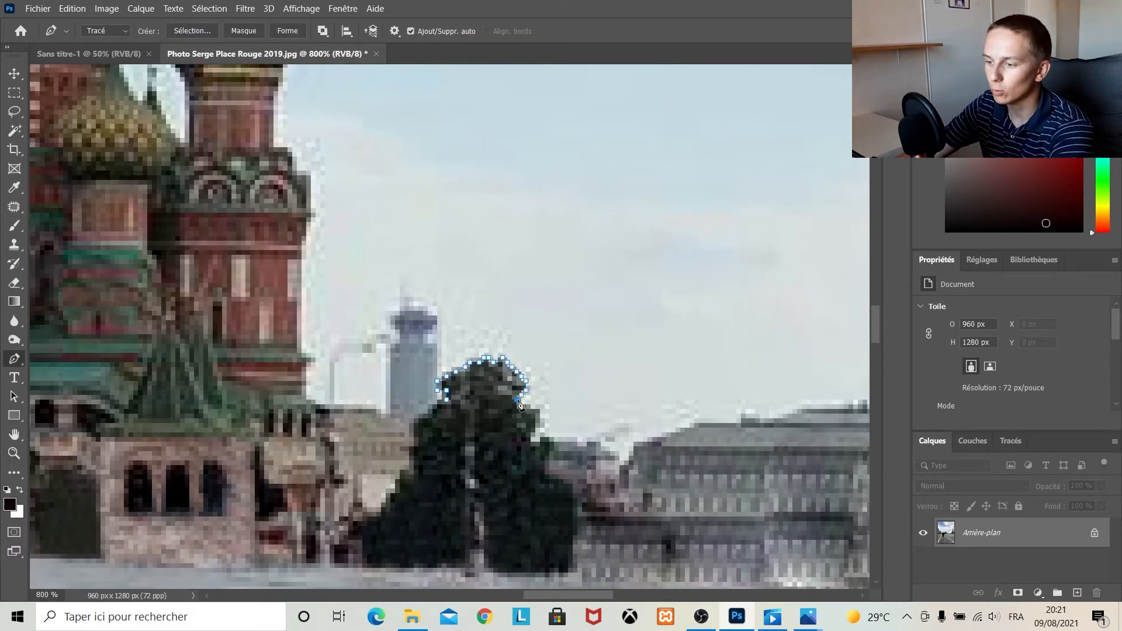
click(434, 404)
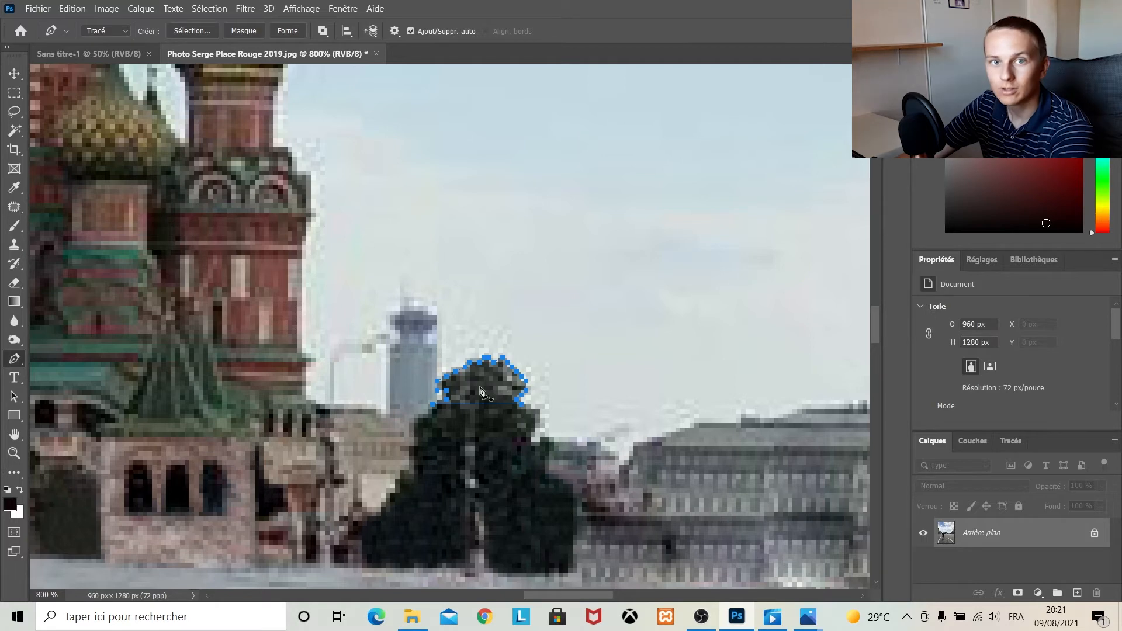
Convert the treetop path into a selection and copy the selected foliage to a new layer
right_click(480, 390)
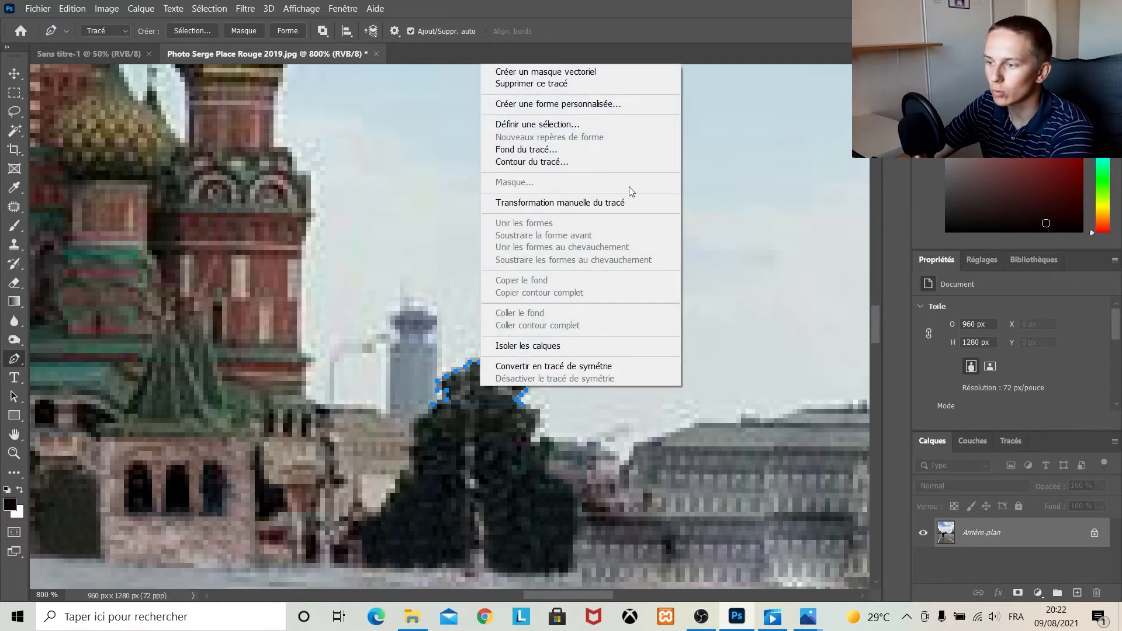
click(626, 125)
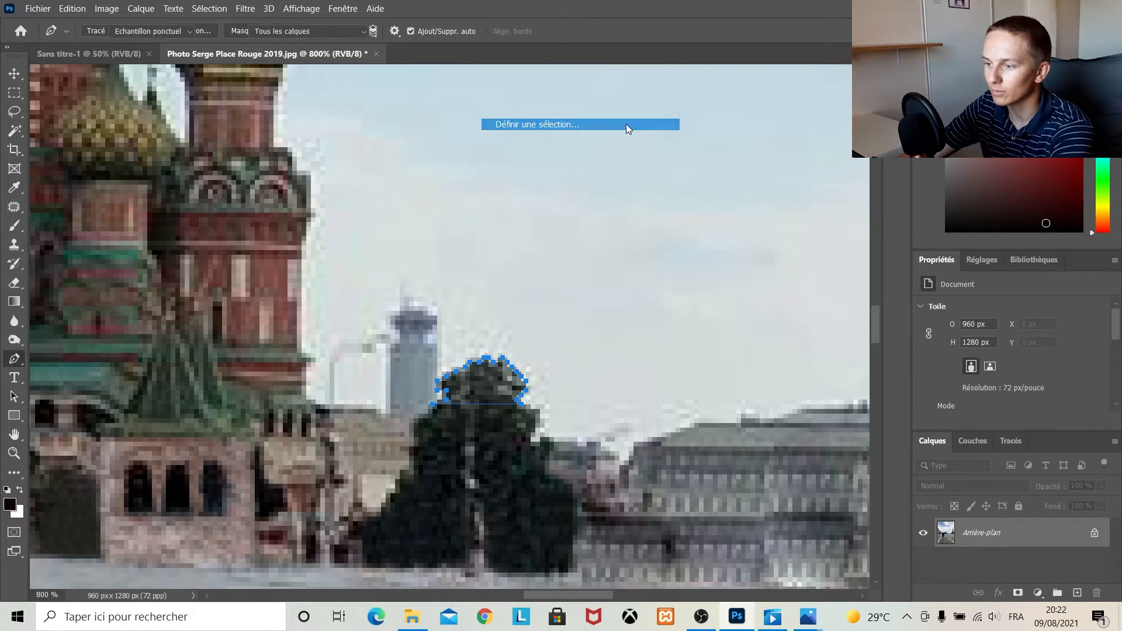
click(668, 151)
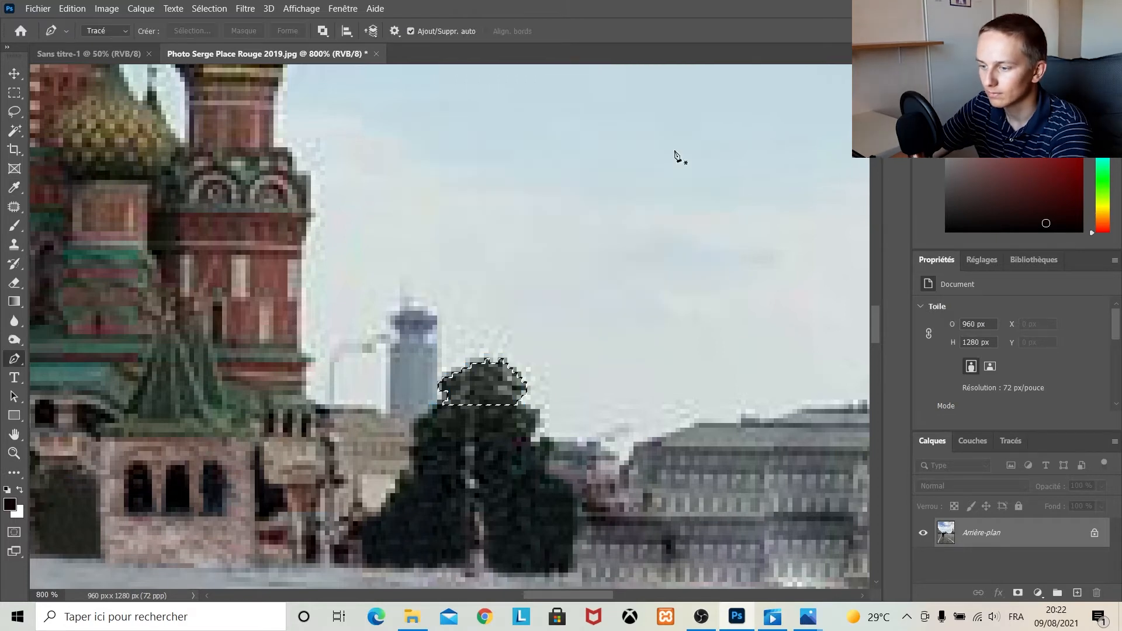
click(19, 95)
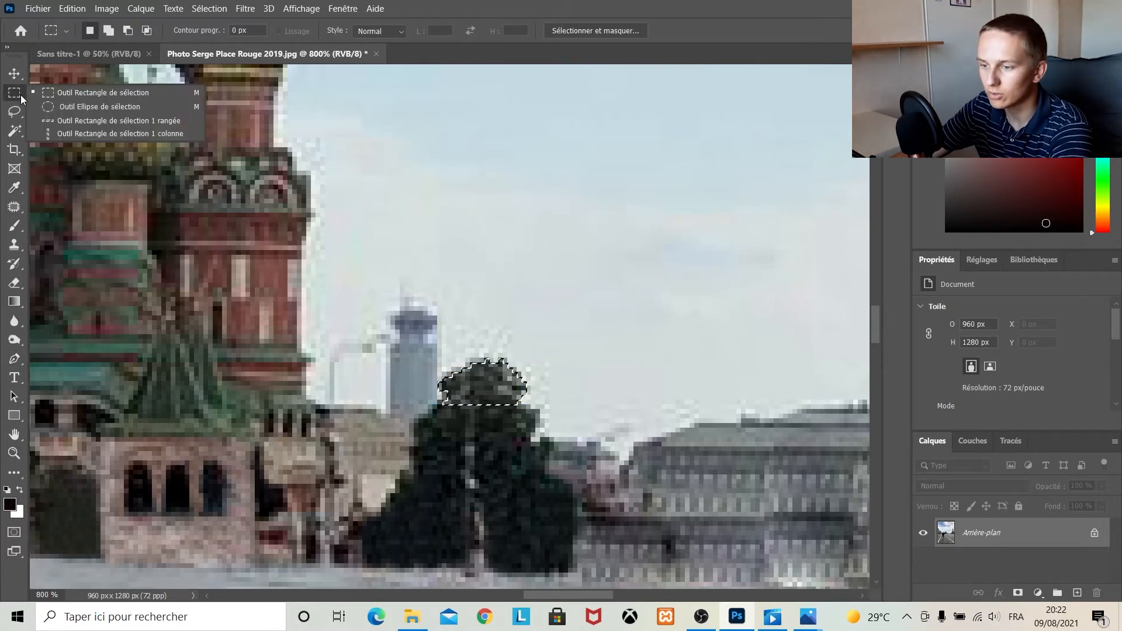
click(163, 94)
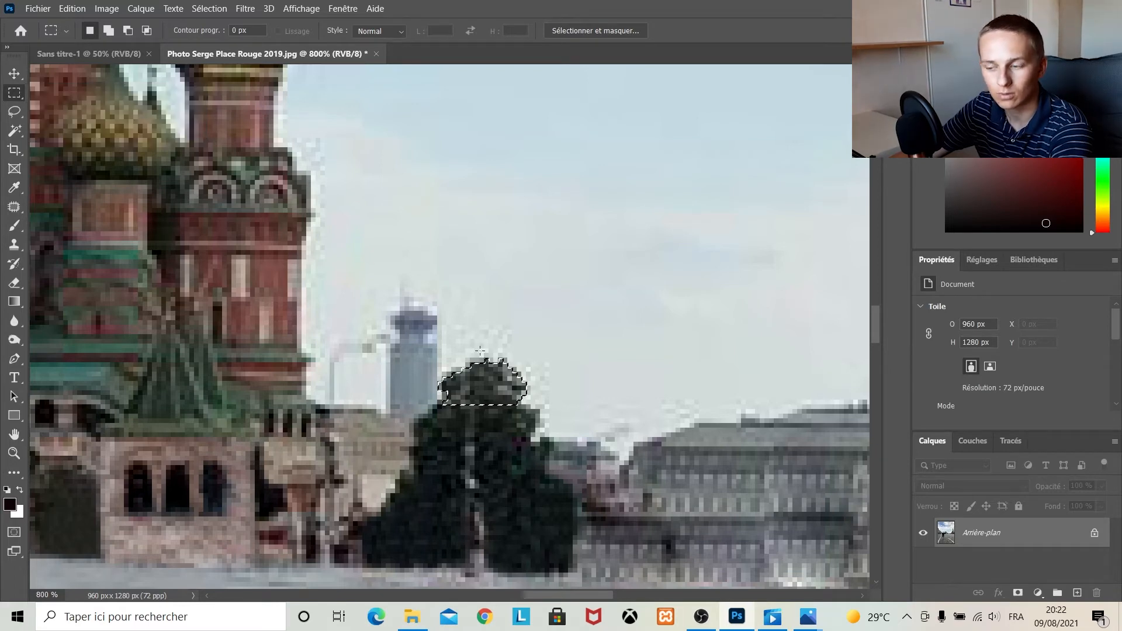
right_click(488, 385)
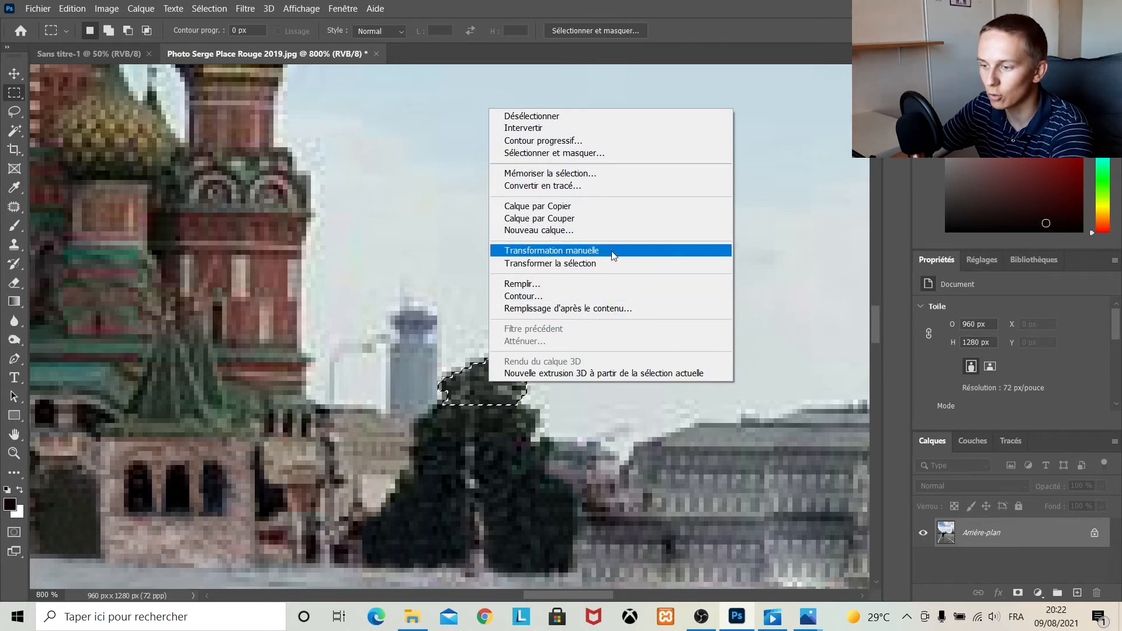
click(614, 209)
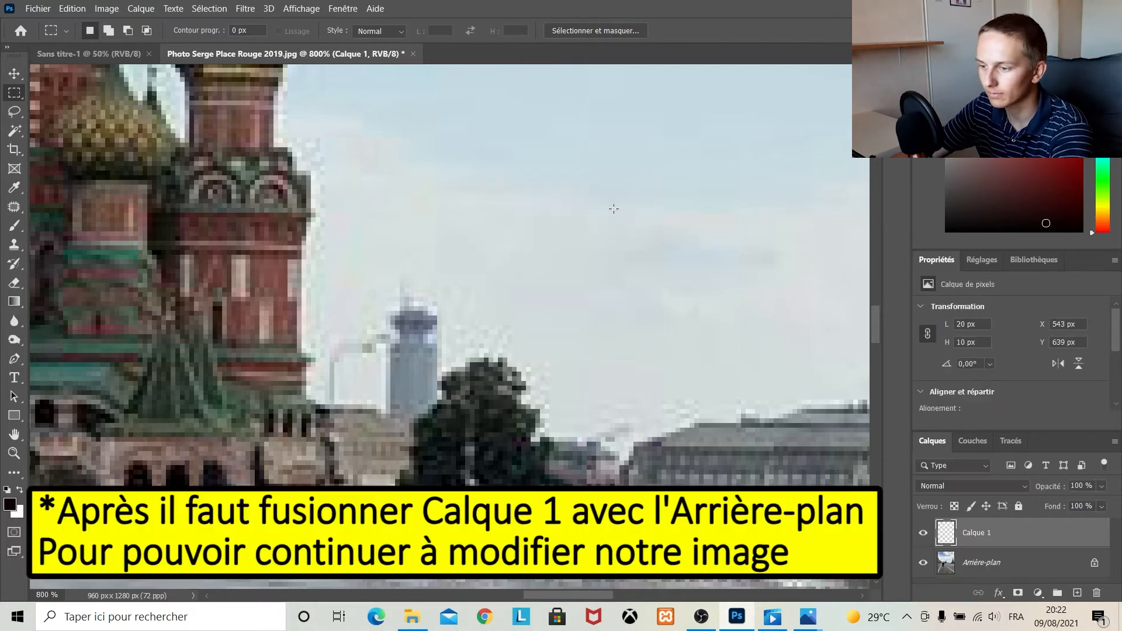
Move the copied treetop onto the cathedral-side end of the dark shape near the red tower, at X 679 px, Y 650 px
scroll(556, 354, down, 2)
click(14, 74)
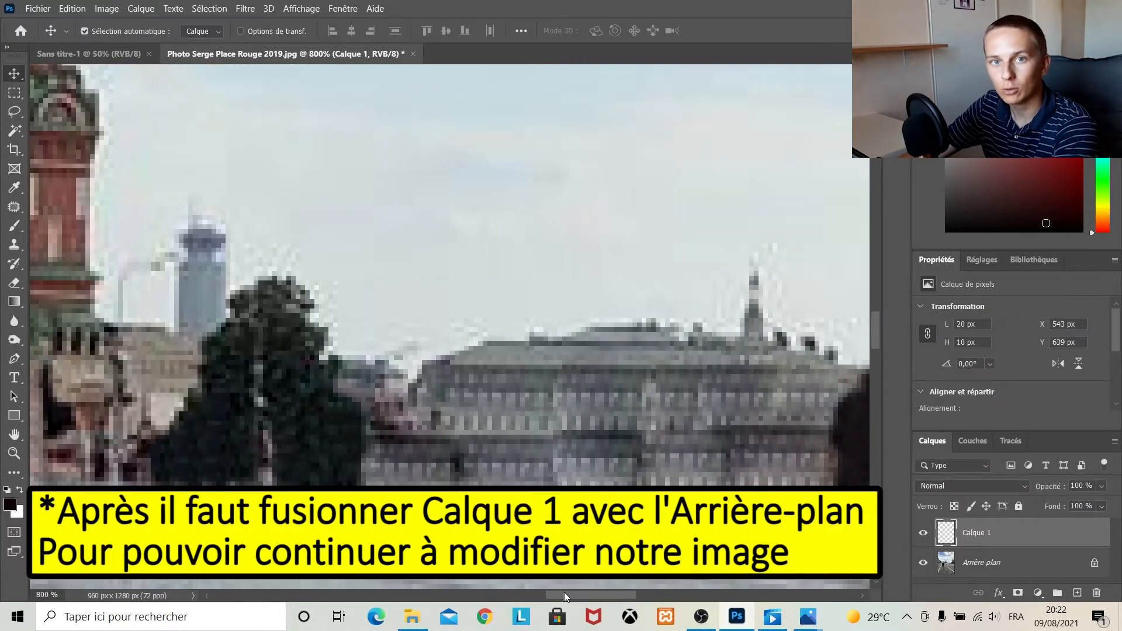
drag(563, 594, 576, 594)
drag(166, 294, 525, 294)
scroll(525, 294, down, 1)
drag(604, 596, 643, 596)
drag(164, 239, 440, 303)
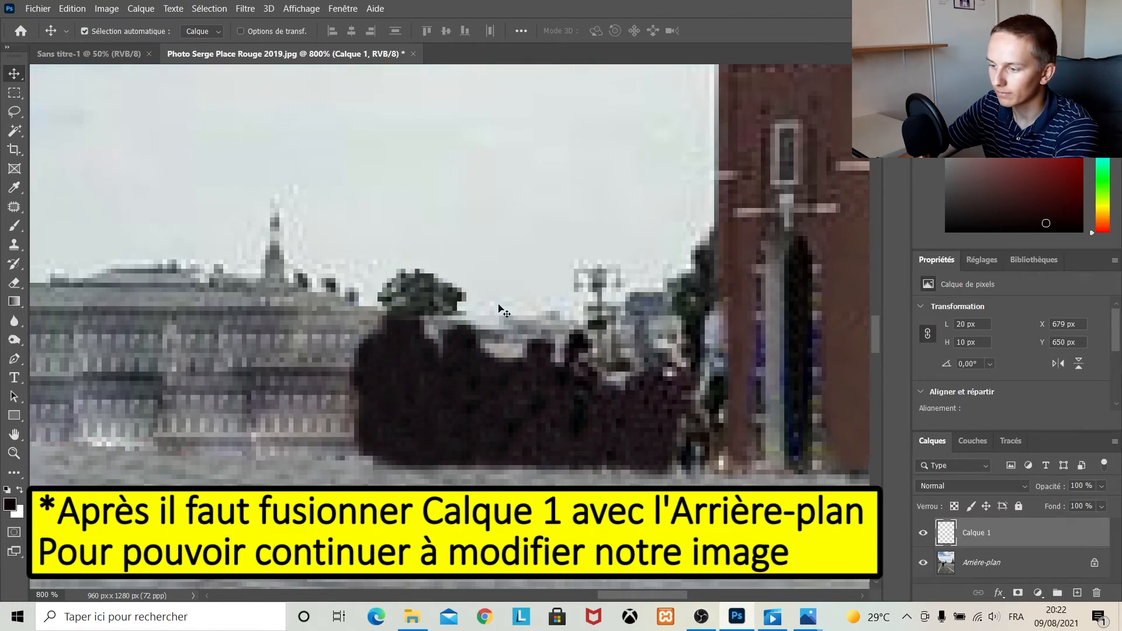